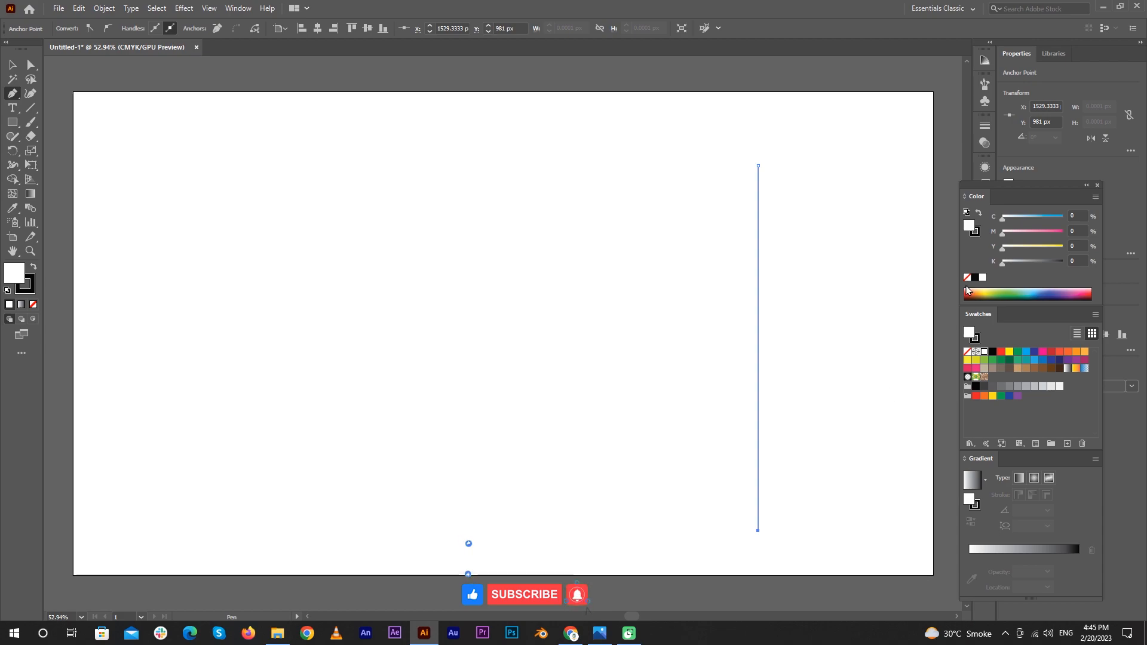
- Set the stroke weight of the vertical line to 6 pt, keeping a white fill and black stroke
{"action": "left_click_drag", "start_coordinate": [1031, 186], "coordinate": [873, 172]}
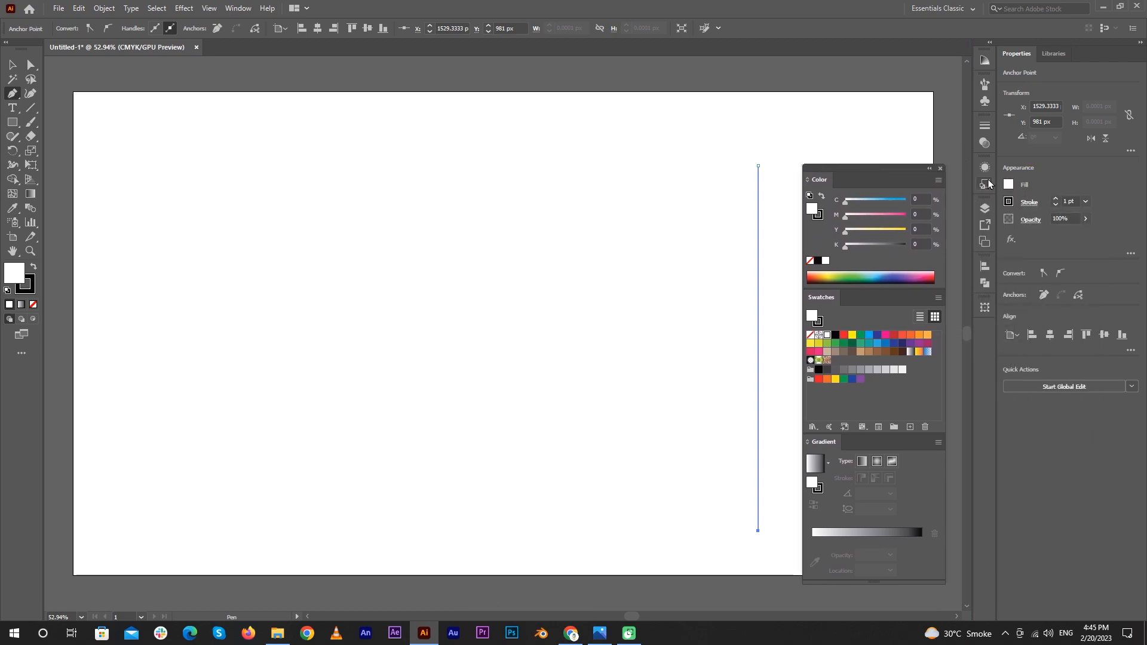
{"action": "left_click", "coordinate": [984, 128]}
{"action": "left_click", "coordinate": [918, 139]}
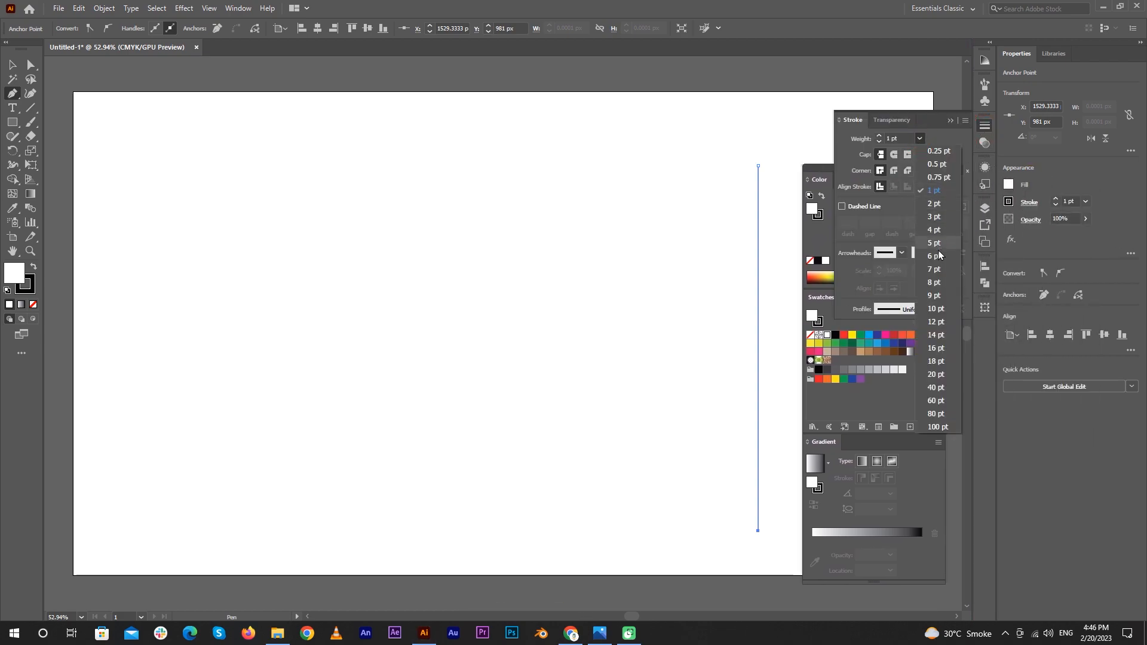
{"action": "left_click", "coordinate": [933, 258]}
{"action": "left_click", "coordinate": [33, 266]}
{"action": "left_click", "coordinate": [33, 267]}
- Duplicate the vertical line into evenly spaced parallel lines, arranged as one group of twelve and two groups of six
{"action": "key", "text": "v"}
{"action": "left_click_drag", "start_coordinate": [758, 335], "coordinate": [686, 338]}
{"action": "left_click_drag", "start_coordinate": [615, 127], "coordinate": [276, 277]}
{"action": "left_click", "coordinate": [442, 259]}
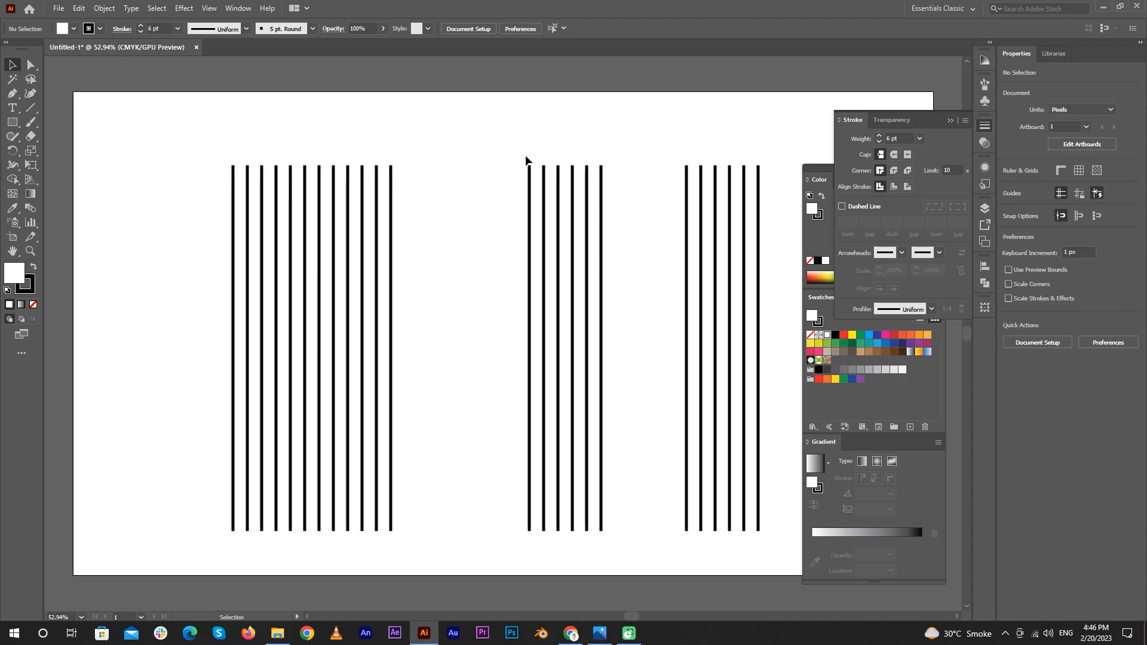
- Clear the floating panels off the artboard and rotate the rightmost group of six lines by 30 degrees
{"action": "left_click", "coordinate": [951, 123]}
{"action": "mouse_move", "coordinate": [894, 167]}
{"action": "left_mouse_down"}
{"action": "mouse_move", "coordinate": [1051, 181]}
{"action": "mouse_move", "coordinate": [1039, 194]}
{"action": "left_mouse_up"}
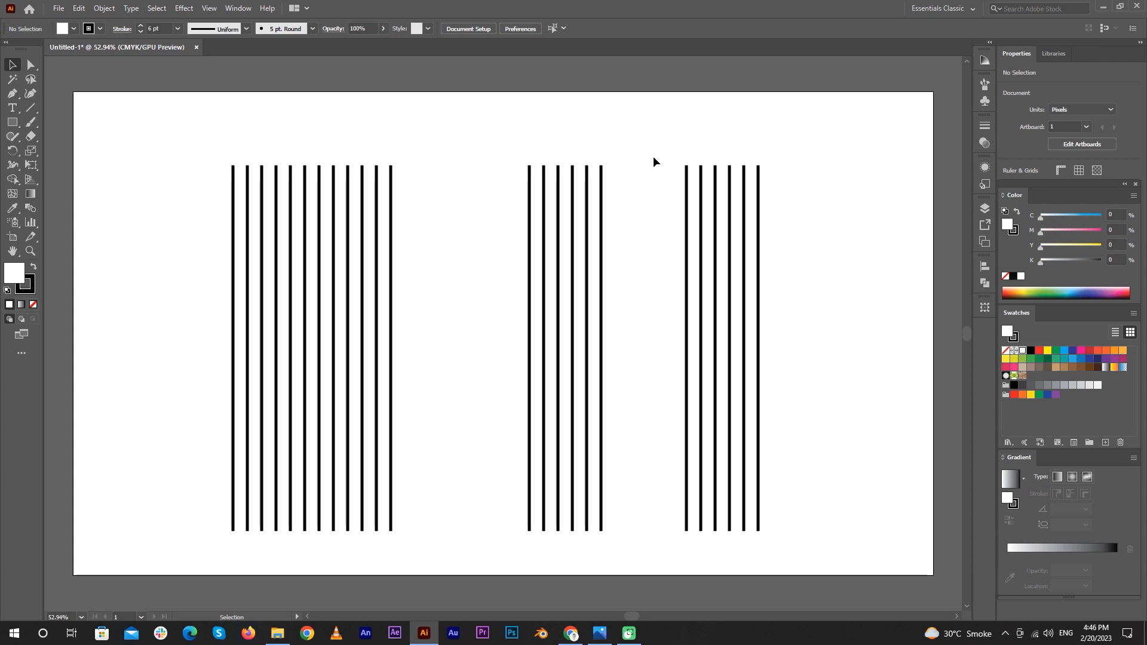
{"action": "left_click_drag", "start_coordinate": [651, 156], "coordinate": [777, 251]}
{"action": "right_click", "coordinate": [703, 252]}
{"action": "mouse_move", "coordinate": [774, 426]}
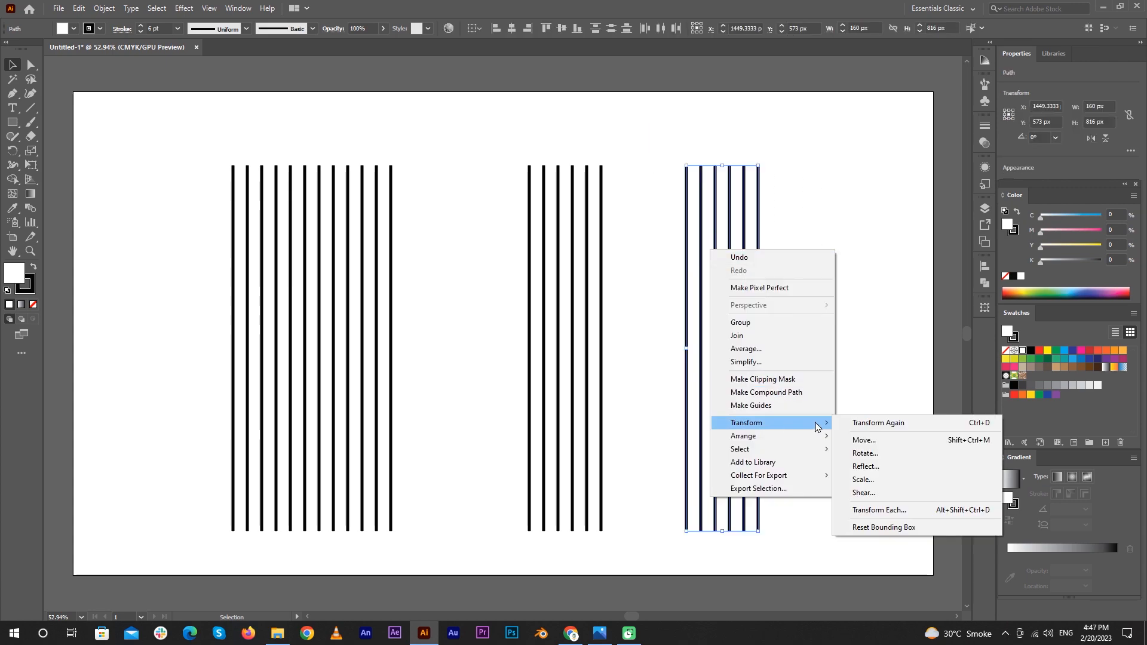
{"action": "left_click", "coordinate": [876, 455]}
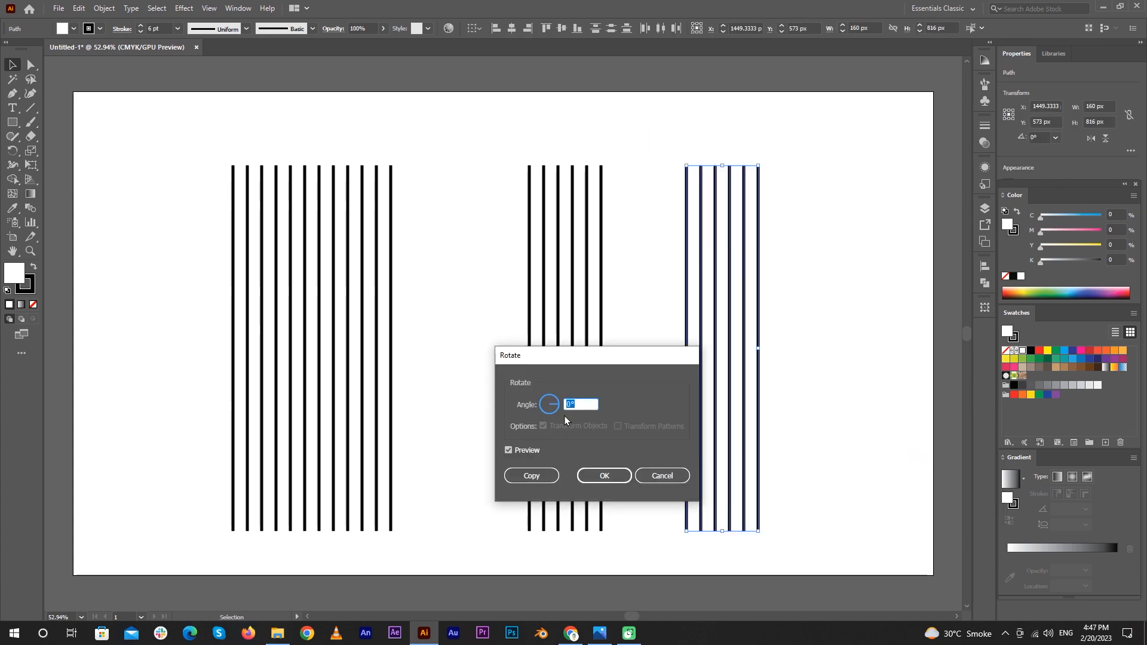
{"action": "type", "text": "30"}
{"action": "key", "text": "Return"}
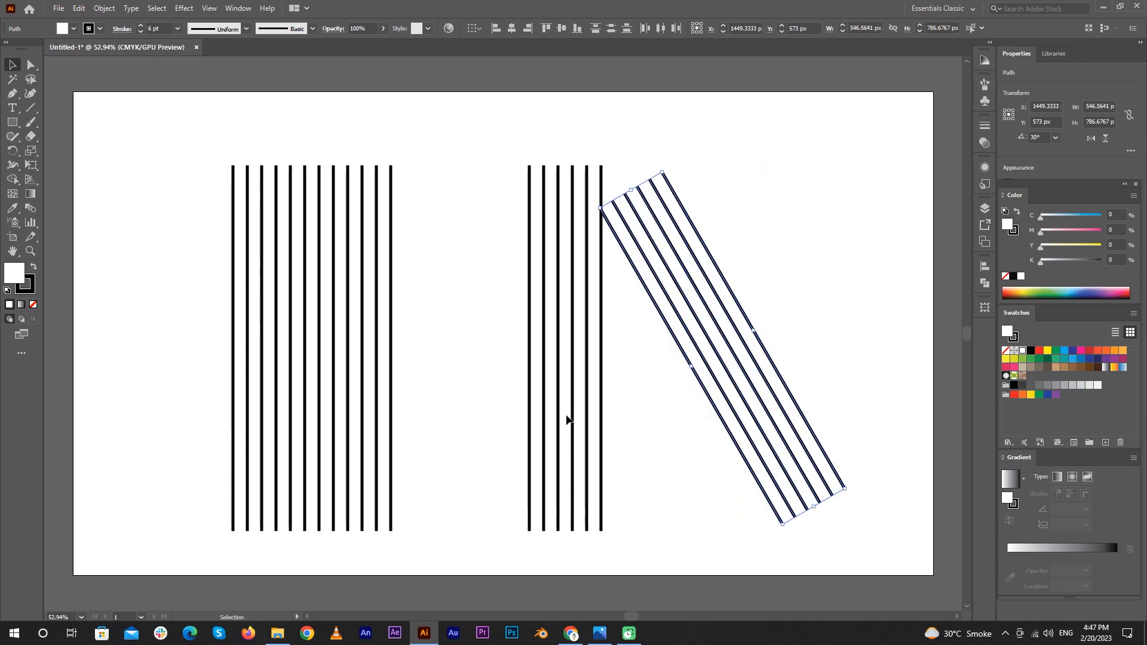
- Rotate the middle group of six lines by -30 degrees and move it sideways so it crosses the other slanted group evenly
{"action": "left_click", "coordinate": [526, 397]}
{"action": "right_click", "coordinate": [578, 388]}
{"action": "mouse_move", "coordinate": [627, 314]}
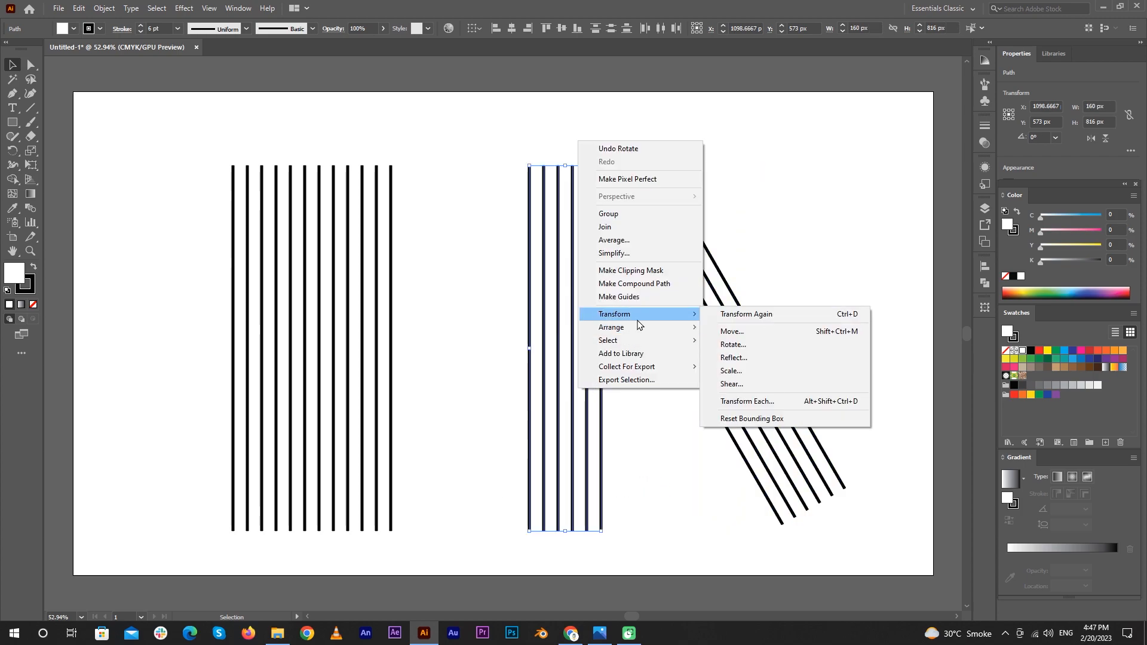
{"action": "left_click", "coordinate": [762, 346]}
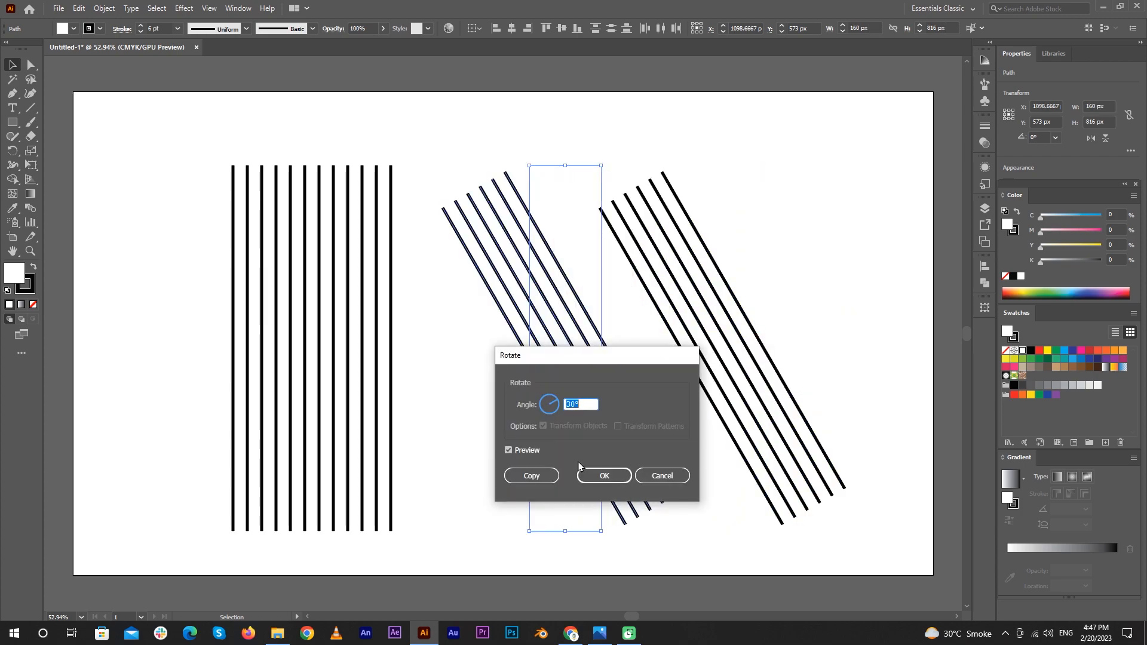
{"action": "type", "text": "-30"}
{"action": "key", "text": "Return"}
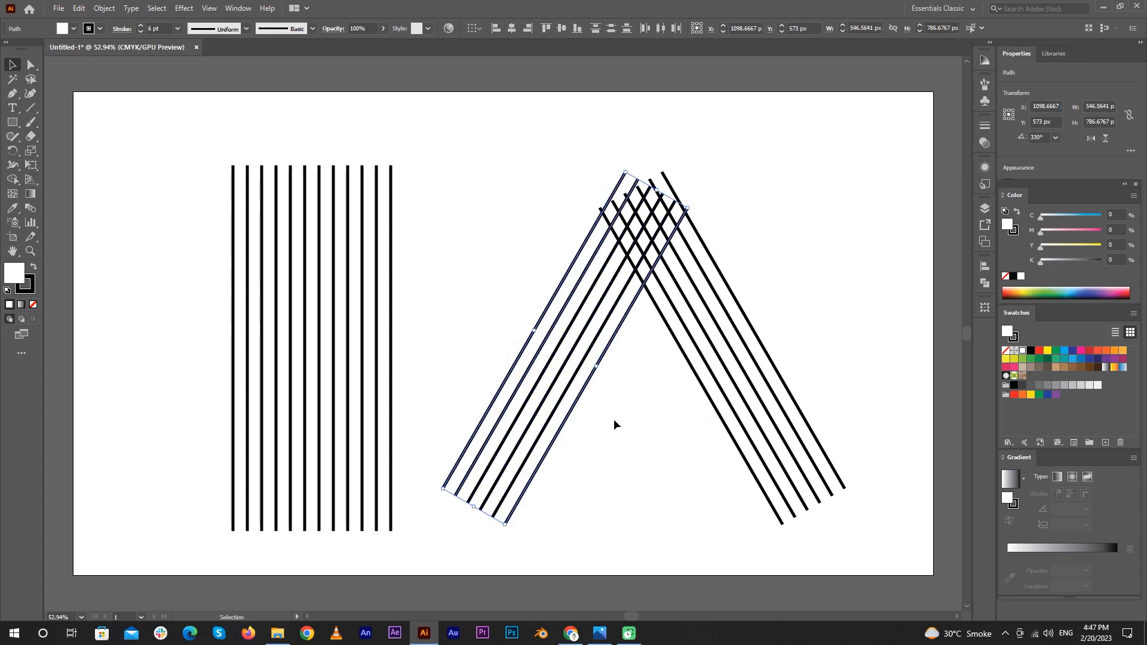
{"action": "left_click_drag", "start_coordinate": [549, 388], "coordinate": [599, 387]}
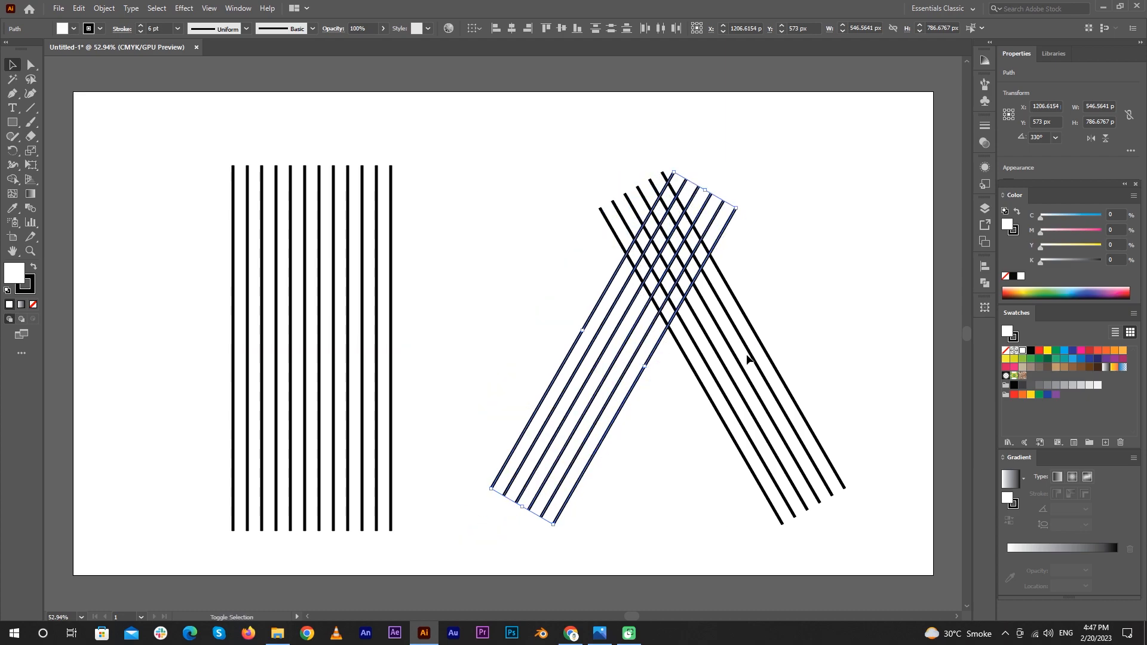
{"action": "left_click", "coordinate": [811, 320]}
- Enlarge the two crossed line groups together to about 920 by 917 px and position them within the artboard height
{"action": "left_click_drag", "start_coordinate": [504, 159], "coordinate": [849, 483]}
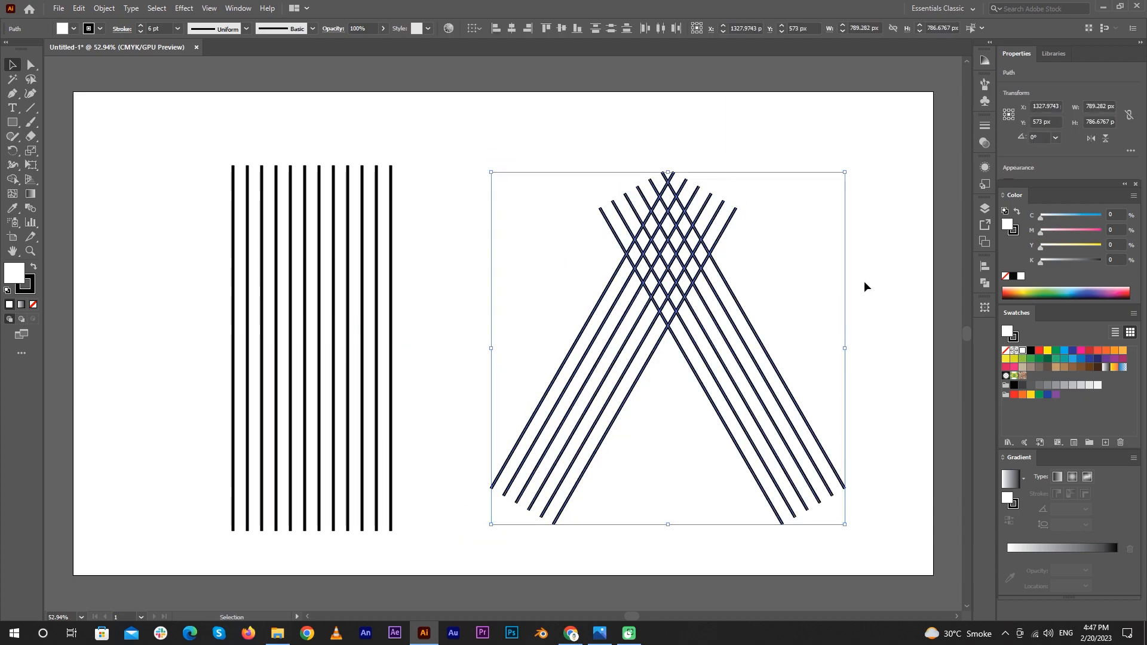
{"action": "left_click_drag", "start_coordinate": [673, 283], "coordinate": [591, 256]}
{"action": "left_click_drag", "start_coordinate": [763, 146], "coordinate": [816, 89]}
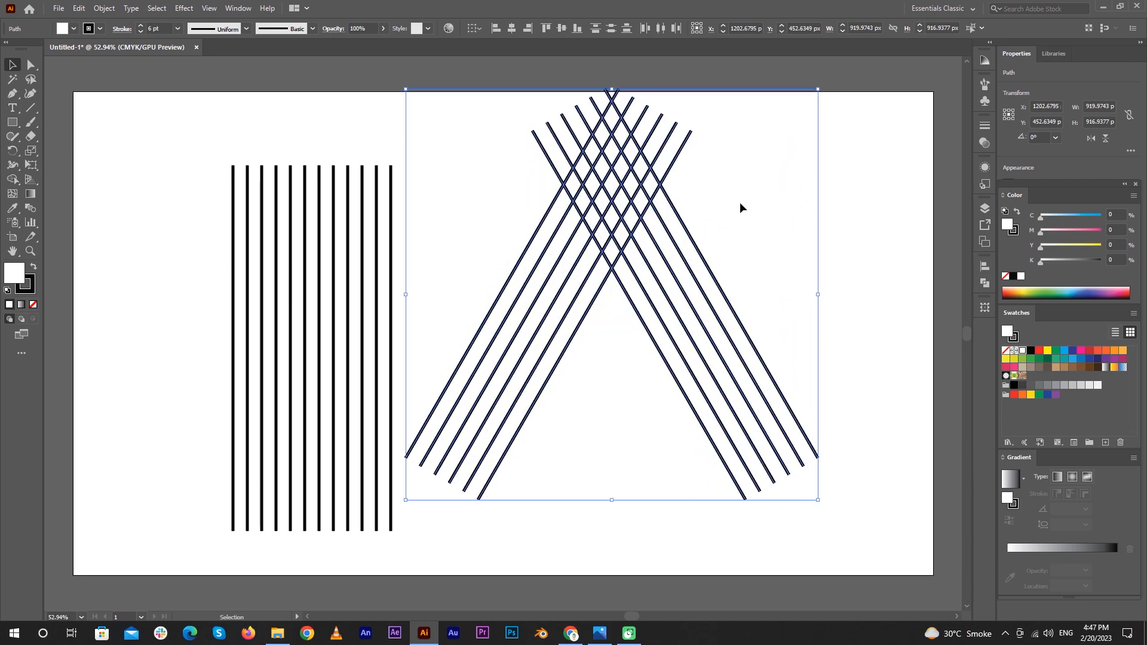
{"action": "left_click", "coordinate": [739, 227]}
{"action": "mouse_move", "coordinate": [620, 255]}
{"action": "left_mouse_down"}
{"action": "mouse_move", "coordinate": [627, 270]}
{"action": "mouse_move", "coordinate": [616, 272]}
{"action": "left_mouse_up"}
{"action": "left_click", "coordinate": [890, 259]}
- Rotate the group of twelve vertical lines by 90 degrees
{"action": "left_click_drag", "start_coordinate": [208, 170], "coordinate": [338, 233]}
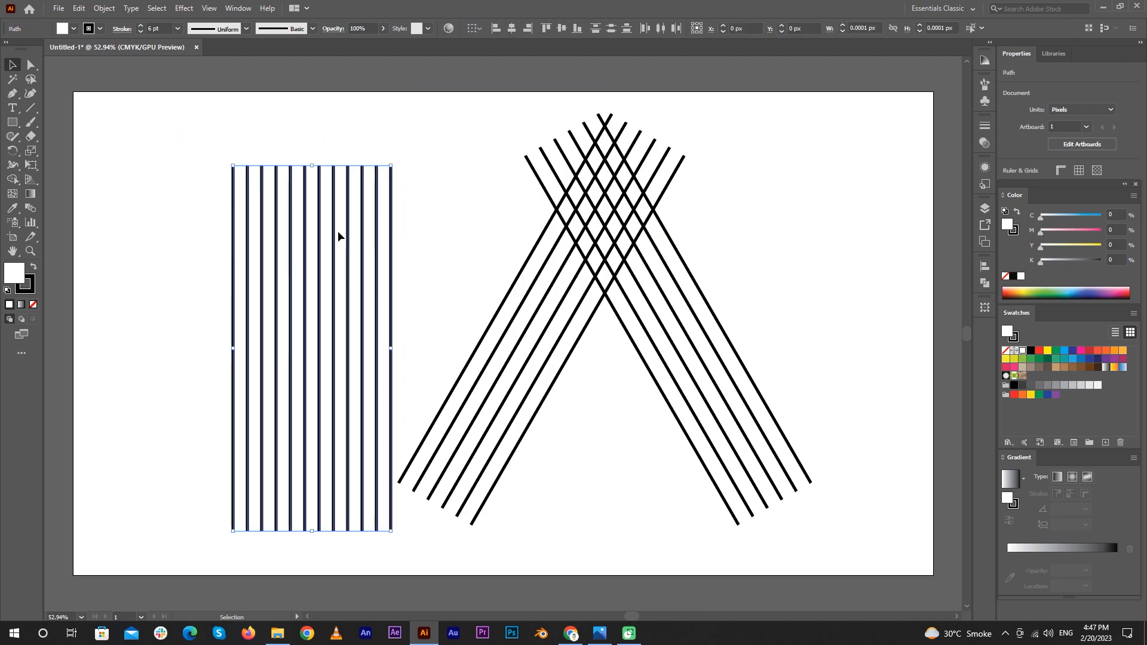
{"action": "right_click", "coordinate": [338, 232]}
{"action": "mouse_move", "coordinate": [406, 407]}
{"action": "left_click", "coordinate": [525, 438]}
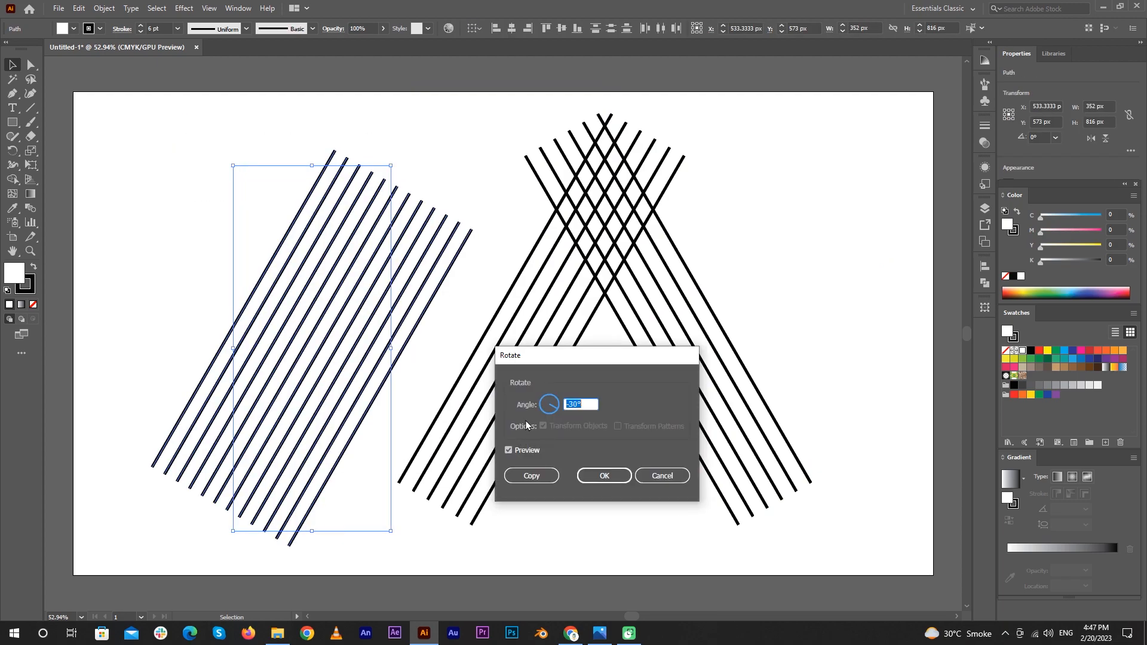
{"action": "type", "text": "90"}
{"action": "key", "text": "Return"}
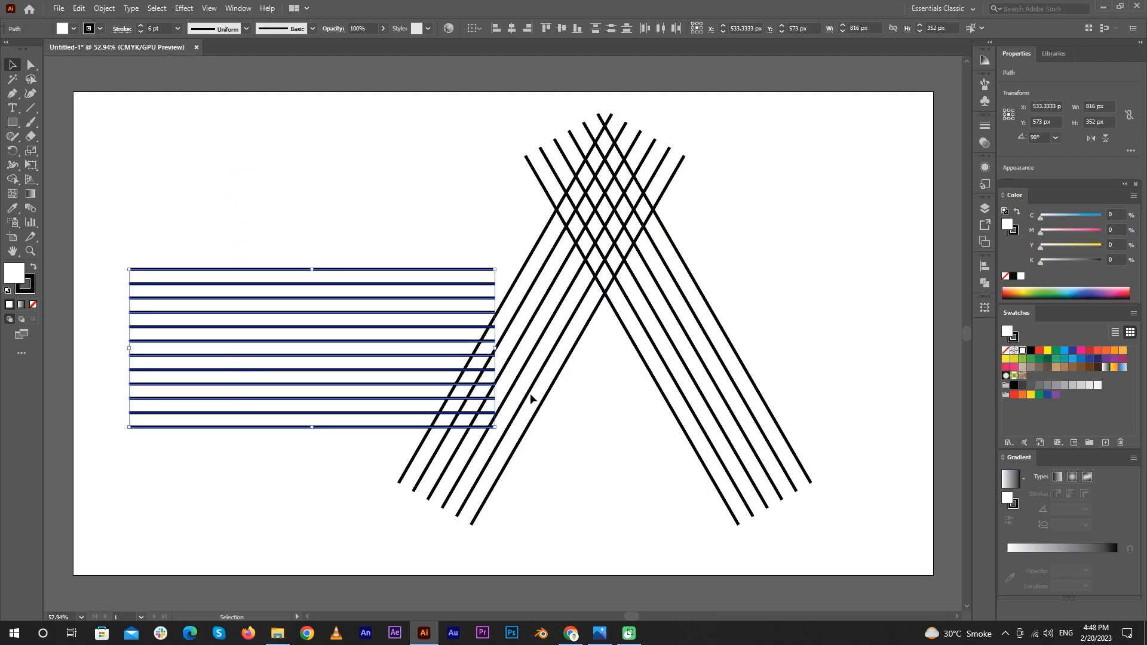
- Place the twelve horizontal lines across the lower part of the crossed lines and stretch them to about 1100 px wide
{"action": "left_click_drag", "start_coordinate": [312, 330], "coordinate": [591, 357]}
{"action": "left_click_drag", "start_coordinate": [773, 378], "coordinate": [901, 377]}
{"action": "left_click_drag", "start_coordinate": [703, 367], "coordinate": [656, 369]}
{"action": "left_click", "coordinate": [517, 284]}
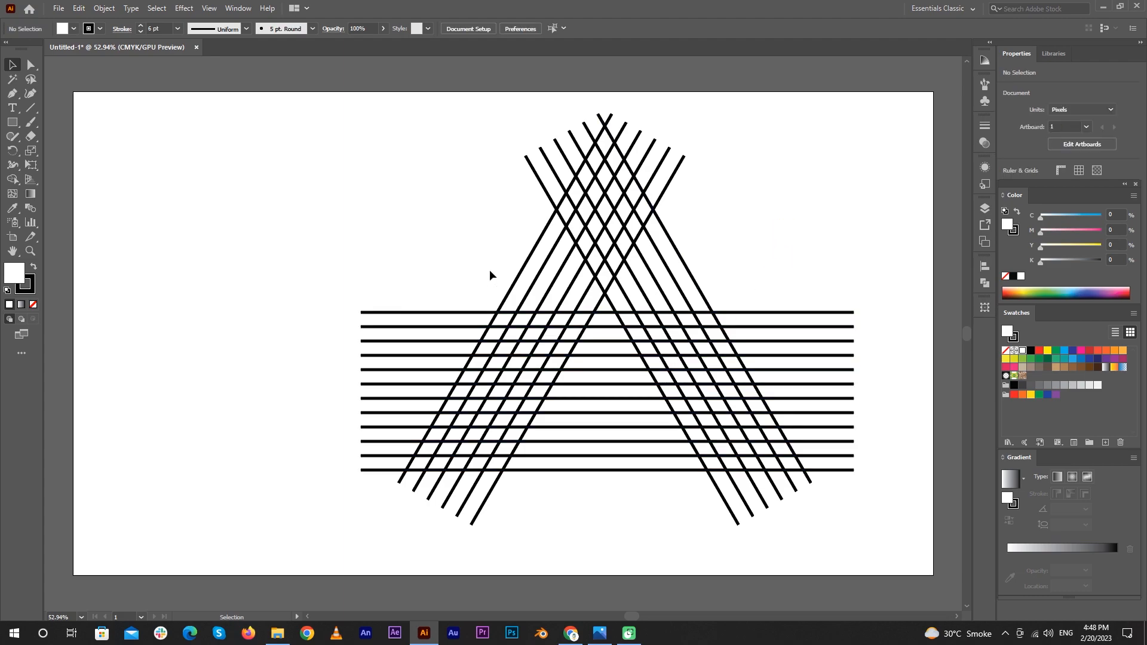
- Move the complete line grid toward the horizontal centre of the artboard
{"action": "mouse_move", "coordinate": [271, 116]}
{"action": "left_mouse_down"}
{"action": "mouse_move", "coordinate": [890, 335]}
{"action": "mouse_move", "coordinate": [896, 560]}
{"action": "left_mouse_up"}
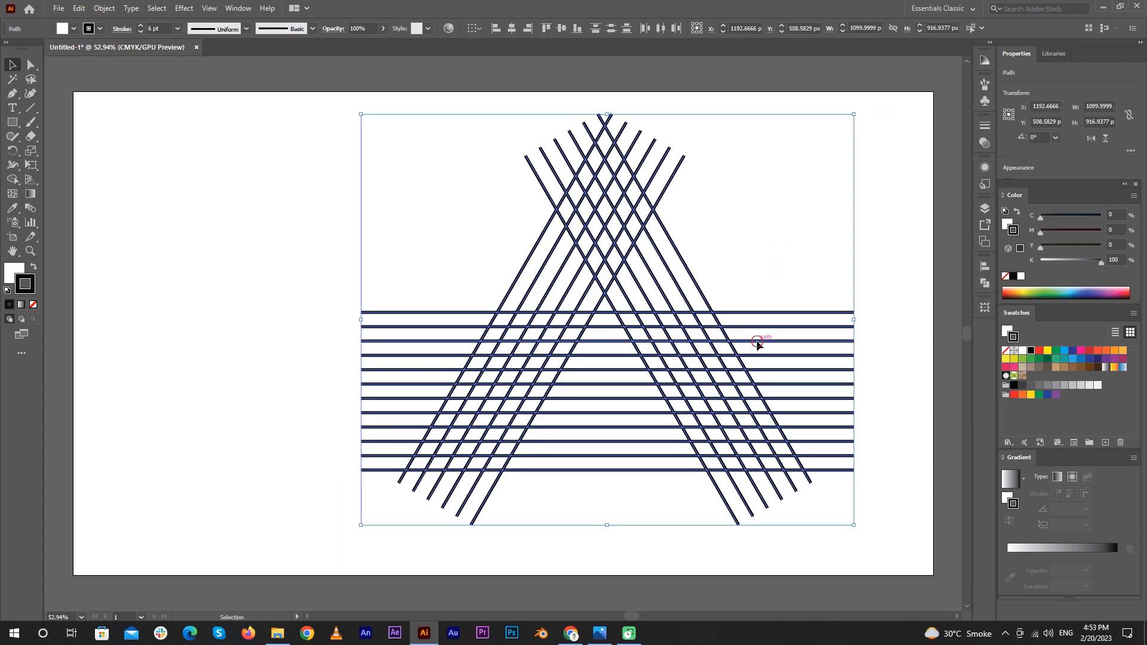
{"action": "left_click_drag", "start_coordinate": [756, 345], "coordinate": [633, 340]}
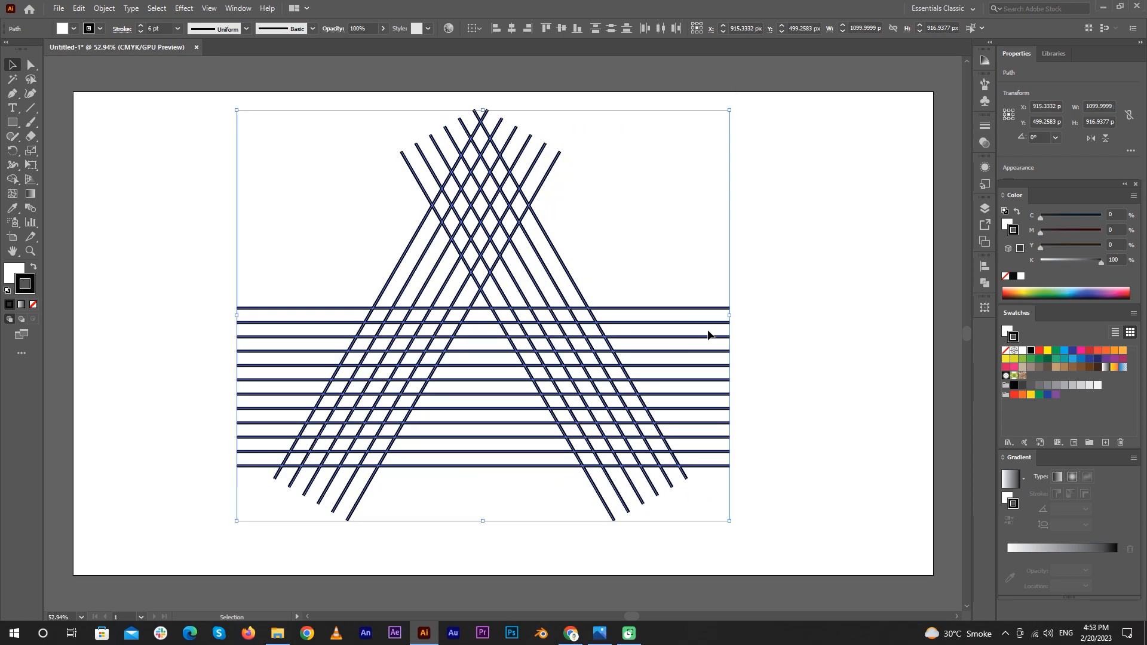
{"action": "left_click", "coordinate": [799, 340]}
- Nudge the twelve horizontal lines down by 13 px to line them up with the diagonal intersections
{"action": "left_click_drag", "start_coordinate": [706, 293], "coordinate": [773, 490]}
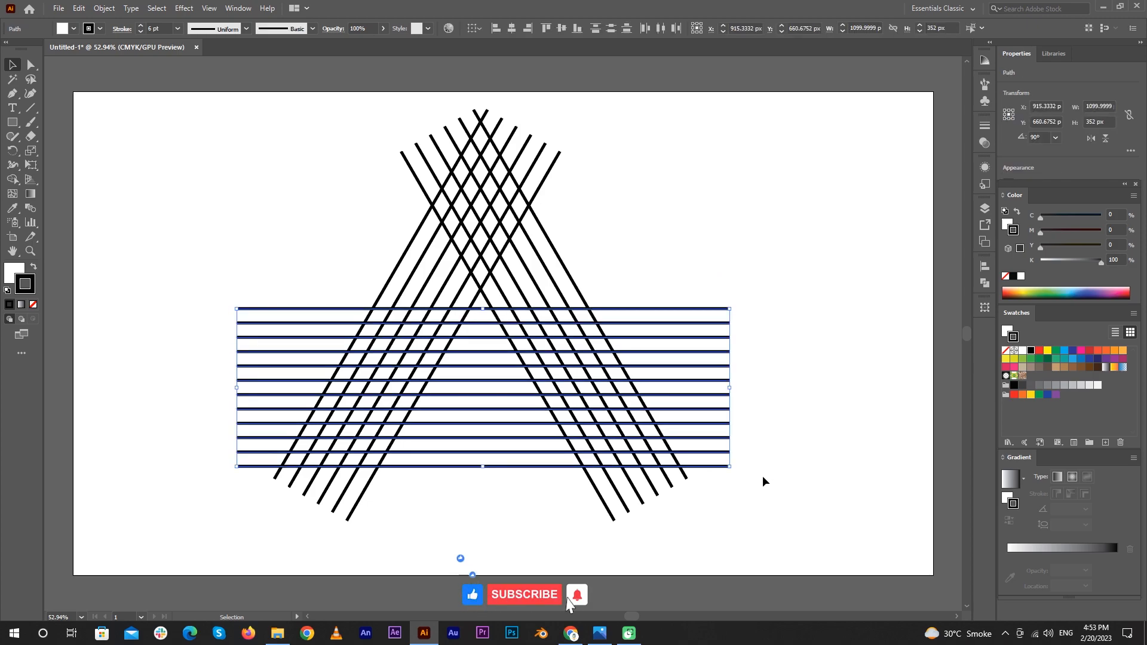
{"action": "key", "text": "Down"}
{"action": "key", "text": "Down"}
{"action": "key", "text": "Down"}
{"action": "key", "text": "Down"}
{"action": "key", "text": "Down"}
{"action": "key", "text": "Down"}
{"action": "key", "text": "Down"}
{"action": "key", "text": "Down"}
{"action": "key", "text": "Down"}
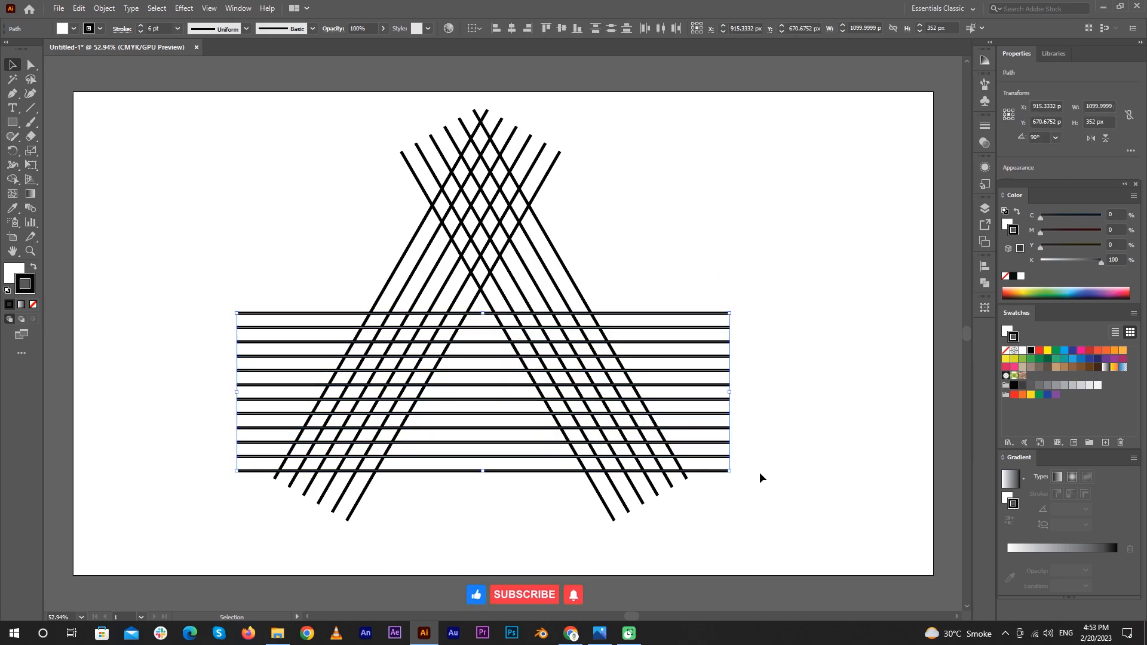
{"action": "key", "text": "Down"}
{"action": "key", "text": "Down"}
{"action": "left_click", "coordinate": [826, 342]}
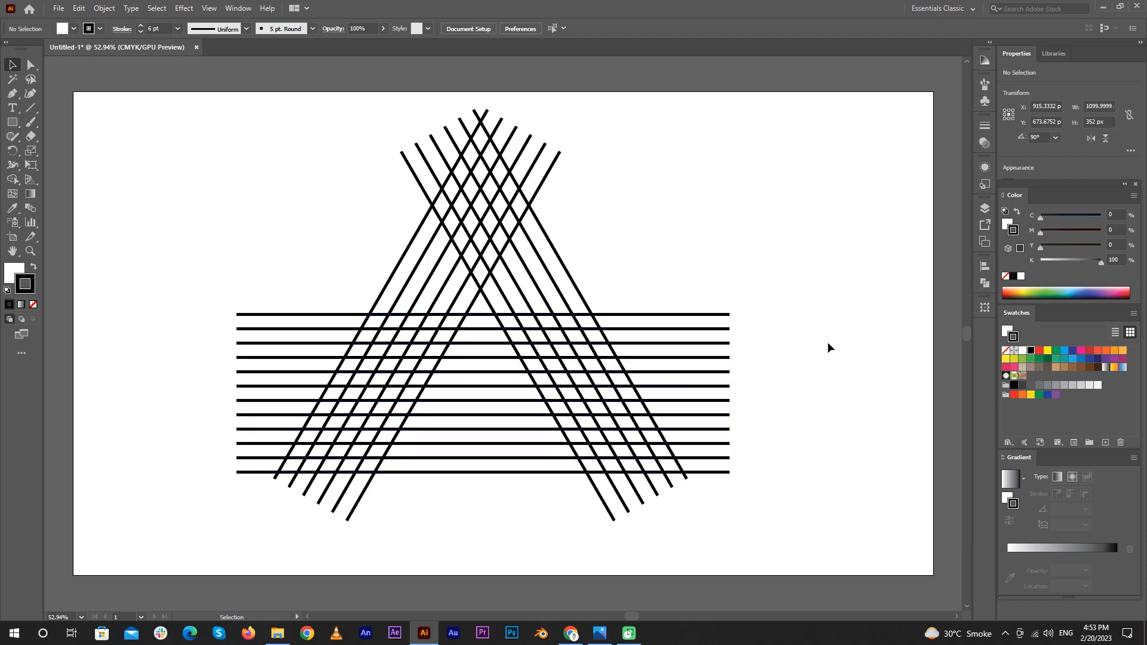
- Duplicate the uppermost horizontal line one line spacing above itself
{"action": "left_click", "coordinate": [479, 318]}
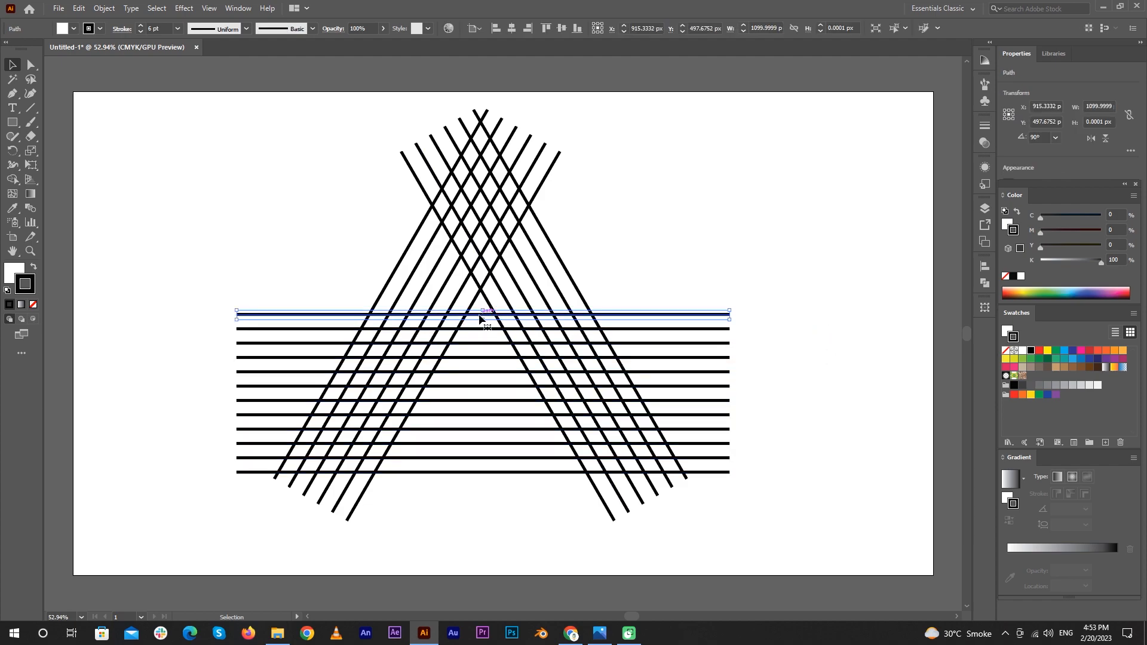
{"action": "left_click_drag", "start_coordinate": [480, 318], "coordinate": [482, 300]}
{"action": "left_click", "coordinate": [818, 340]}
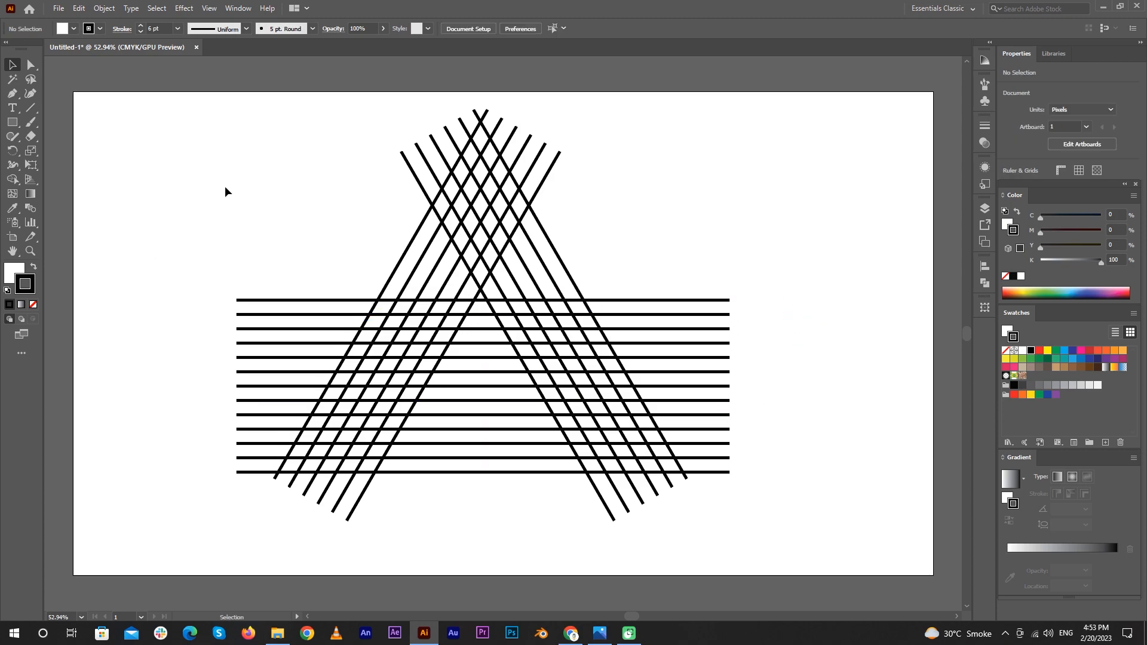
- With Shape Builder on all the lines, merge grid cells into both arms of the inner chevron, using a black fill
{"action": "left_click_drag", "start_coordinate": [140, 97], "coordinate": [793, 544]}
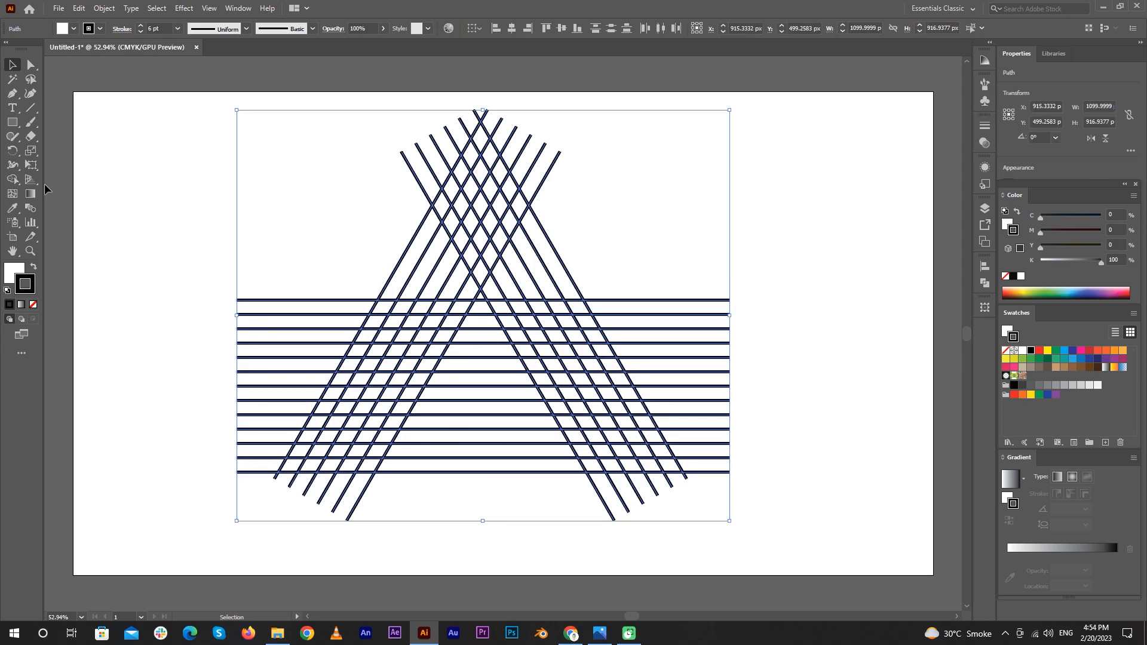
{"action": "left_click", "coordinate": [11, 180]}
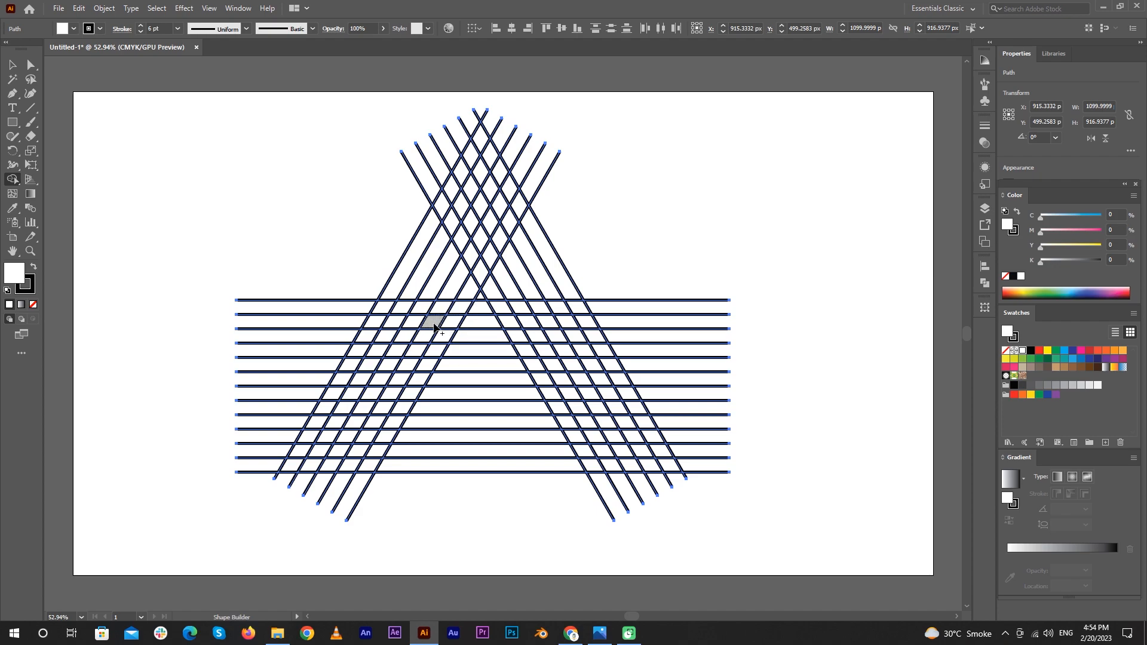
{"action": "mouse_move", "coordinate": [438, 317]}
{"action": "left_mouse_down"}
{"action": "mouse_move", "coordinate": [467, 262]}
{"action": "mouse_move", "coordinate": [483, 257]}
{"action": "left_mouse_up"}
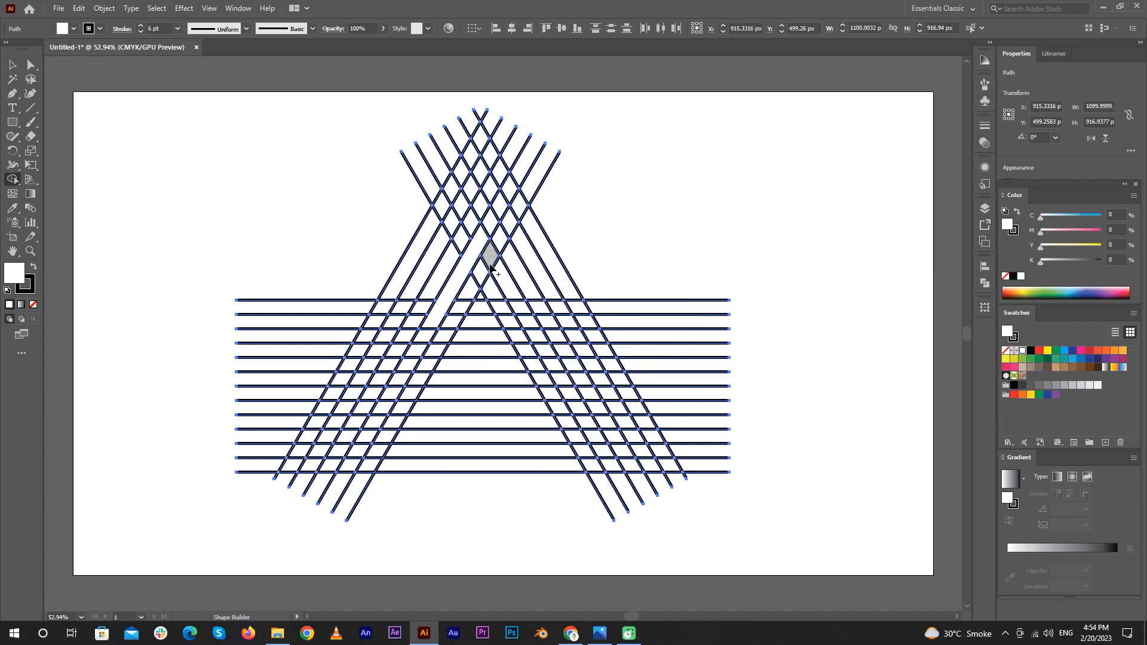
{"action": "left_click", "coordinate": [34, 270]}
{"action": "left_click", "coordinate": [478, 259]}
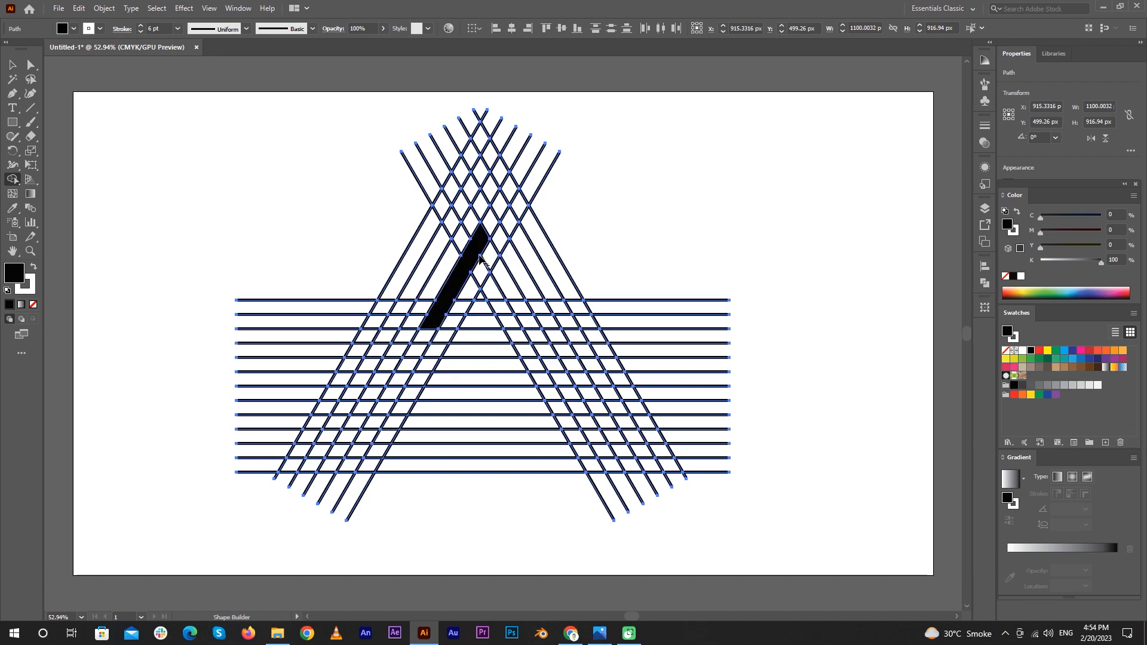
{"action": "left_click_drag", "start_coordinate": [490, 257], "coordinate": [495, 272]}
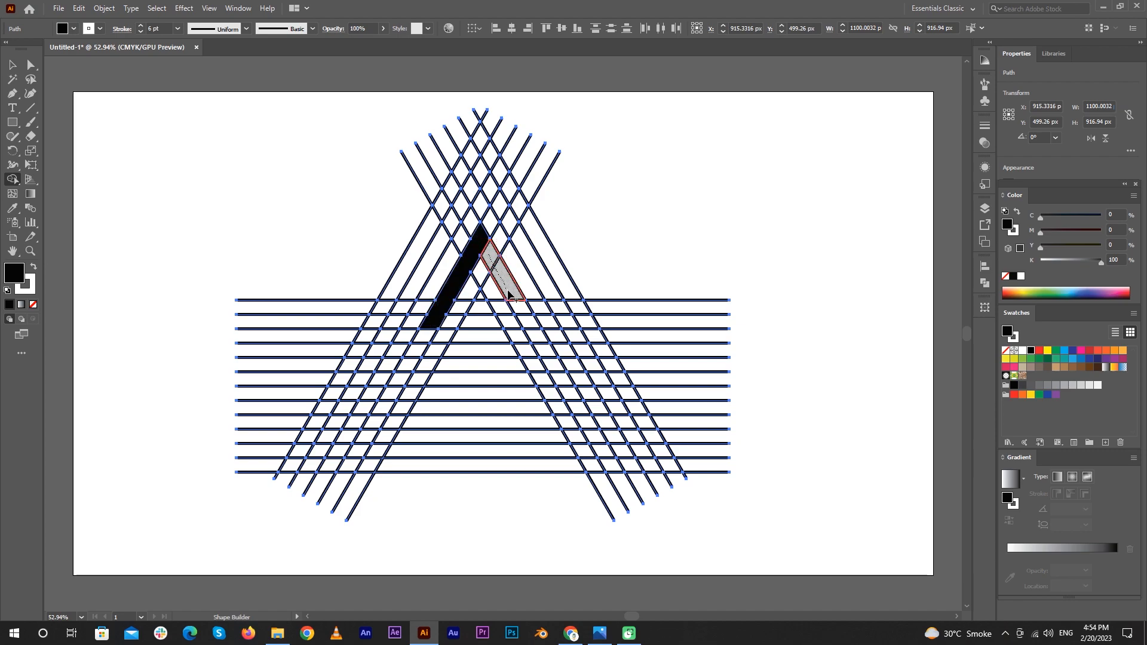
{"action": "left_click_drag", "start_coordinate": [525, 322], "coordinate": [527, 326]}
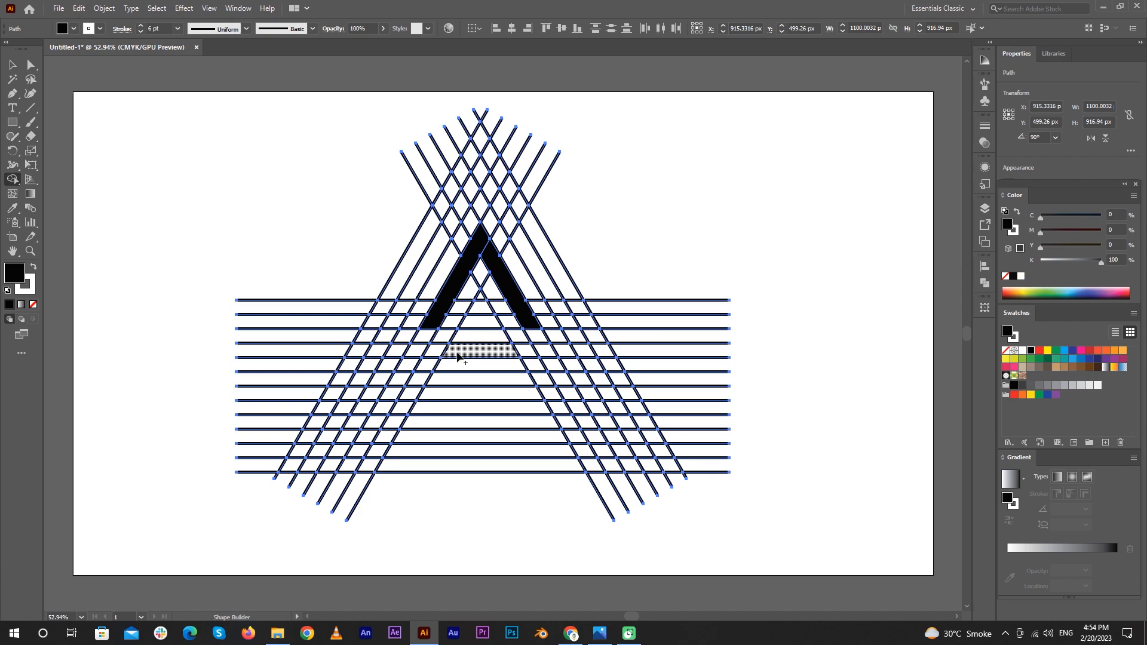
- Merge cells into a black crossbar below the chevron, the outer diagonal up to the apex, and the opposite outer diagonal down
{"action": "mouse_move", "coordinate": [458, 357]}
{"action": "left_mouse_down"}
{"action": "mouse_move", "coordinate": [592, 351]}
{"action": "mouse_move", "coordinate": [568, 283]}
{"action": "left_mouse_up"}
{"action": "left_click", "coordinate": [520, 209]}
{"action": "left_click_drag", "start_coordinate": [508, 184], "coordinate": [481, 130]}
{"action": "left_click_drag", "start_coordinate": [470, 169], "coordinate": [362, 352]}
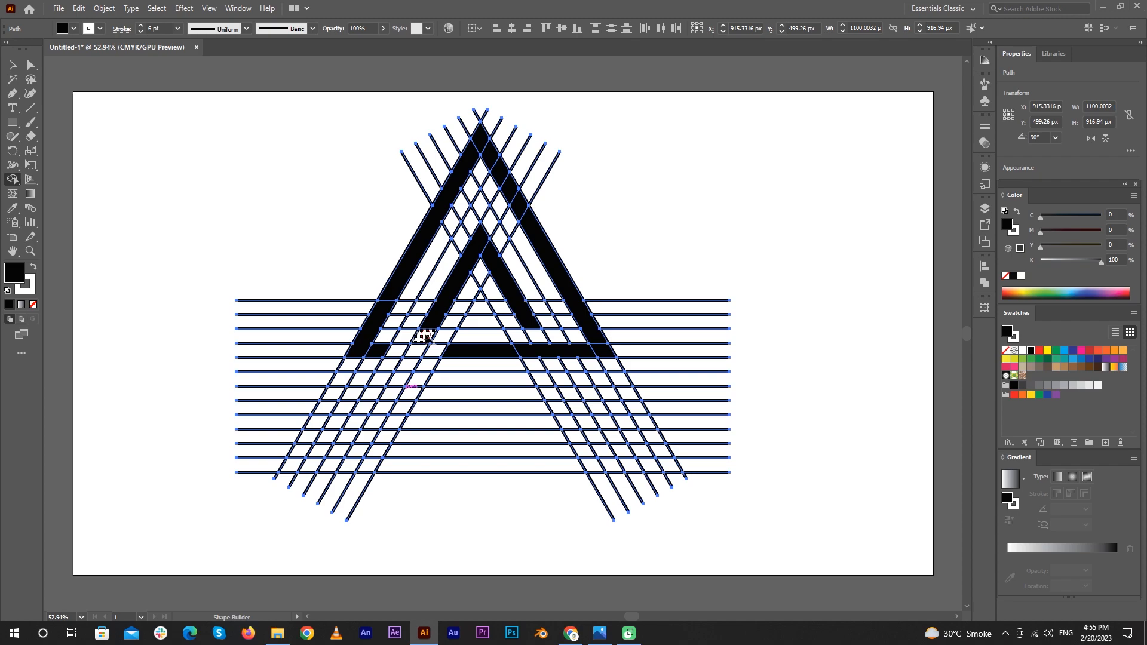
- Extend the chevron's left arm down to the lowest line and merge cells into a black hook at the lower-left corner
{"action": "left_click_drag", "start_coordinate": [408, 372], "coordinate": [355, 471]}
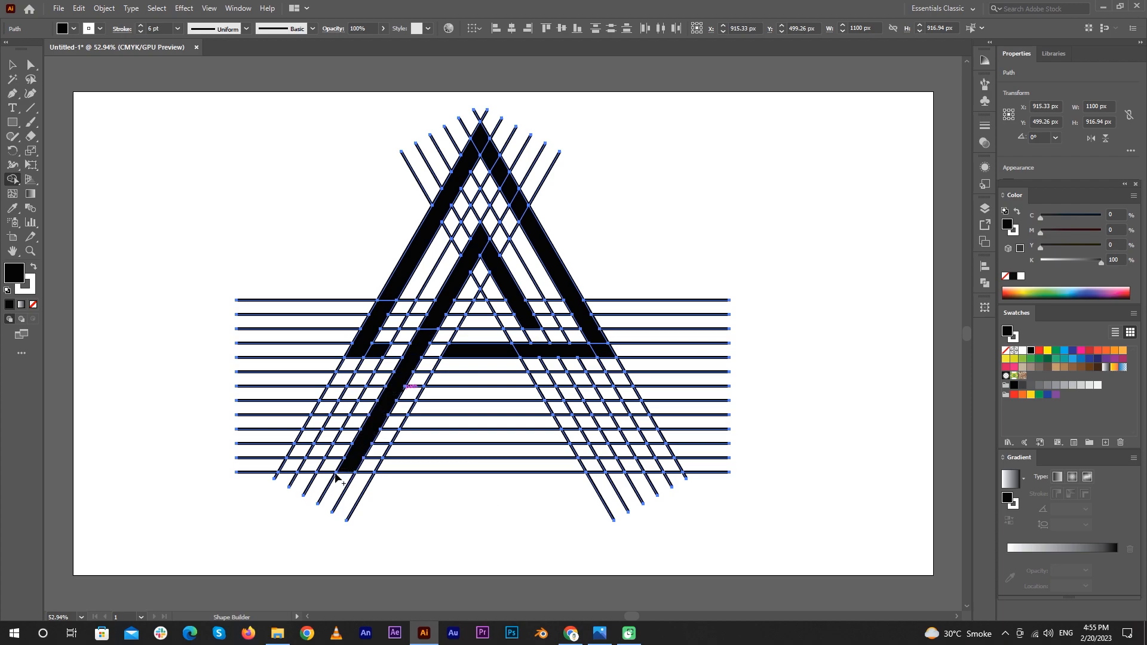
{"action": "mouse_move", "coordinate": [335, 465]}
{"action": "left_mouse_down"}
{"action": "mouse_move", "coordinate": [297, 466]}
{"action": "mouse_move", "coordinate": [317, 429]}
{"action": "left_mouse_up"}
{"action": "left_click", "coordinate": [336, 422]}
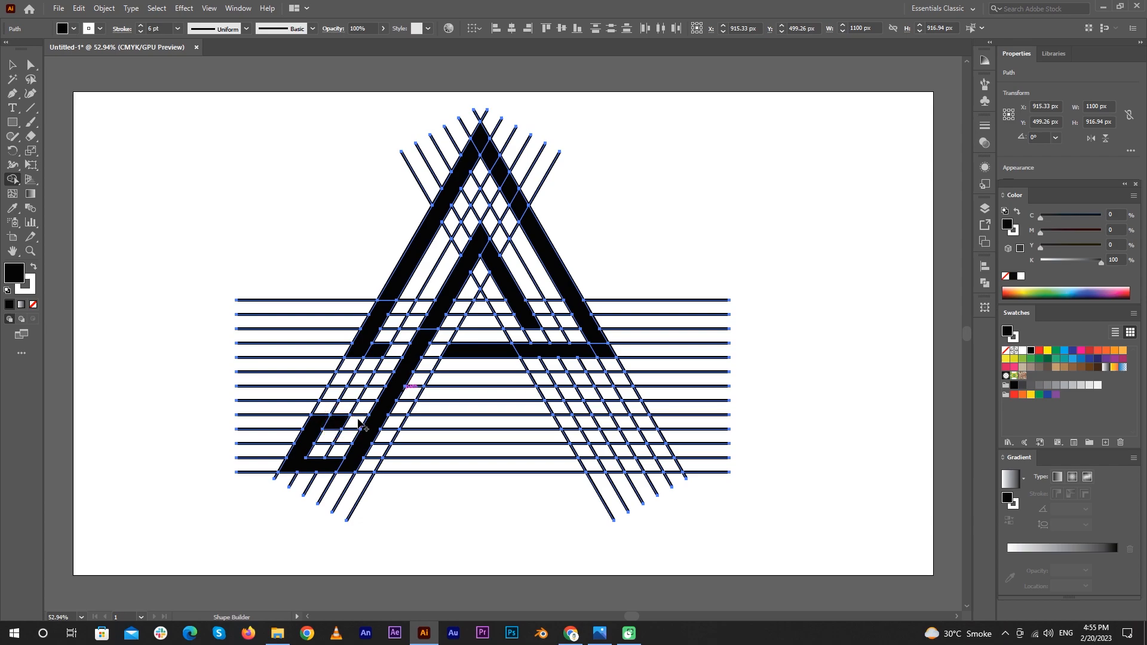
- Merge cells into the black lower crossbar and the right inner leg with its matching hook at the lower-right corner
{"action": "left_click", "coordinate": [417, 424]}
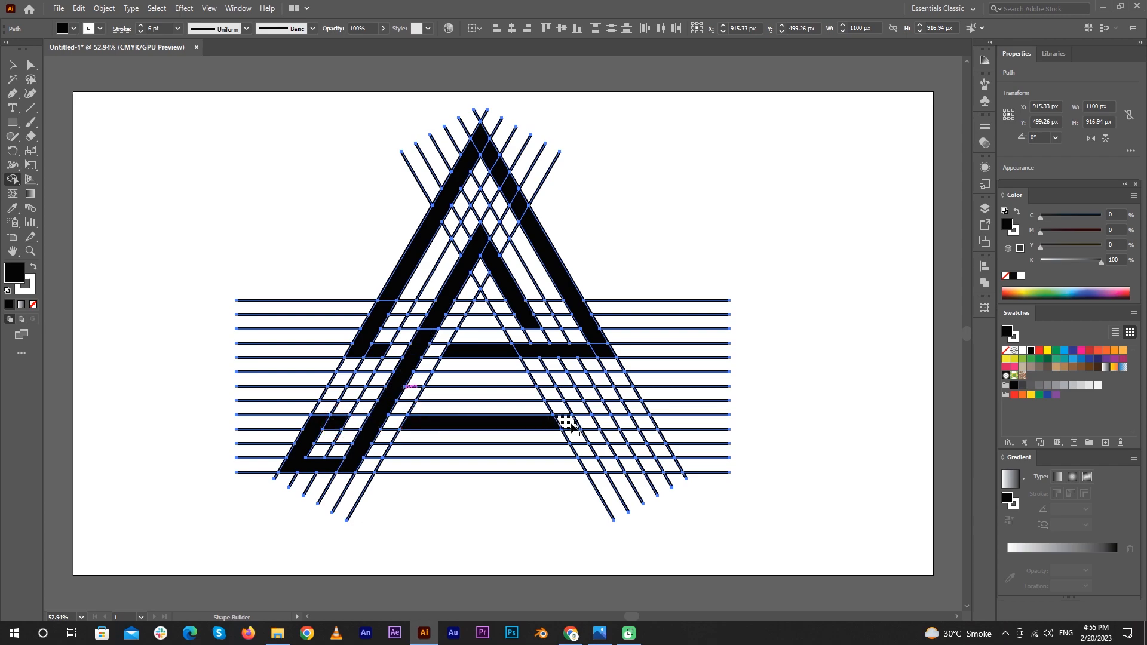
{"action": "left_click", "coordinate": [572, 425]}
{"action": "mouse_move", "coordinate": [563, 379]}
{"action": "left_mouse_down"}
{"action": "mouse_move", "coordinate": [607, 461]}
{"action": "mouse_move", "coordinate": [668, 466]}
{"action": "mouse_move", "coordinate": [646, 422]}
{"action": "left_mouse_up"}
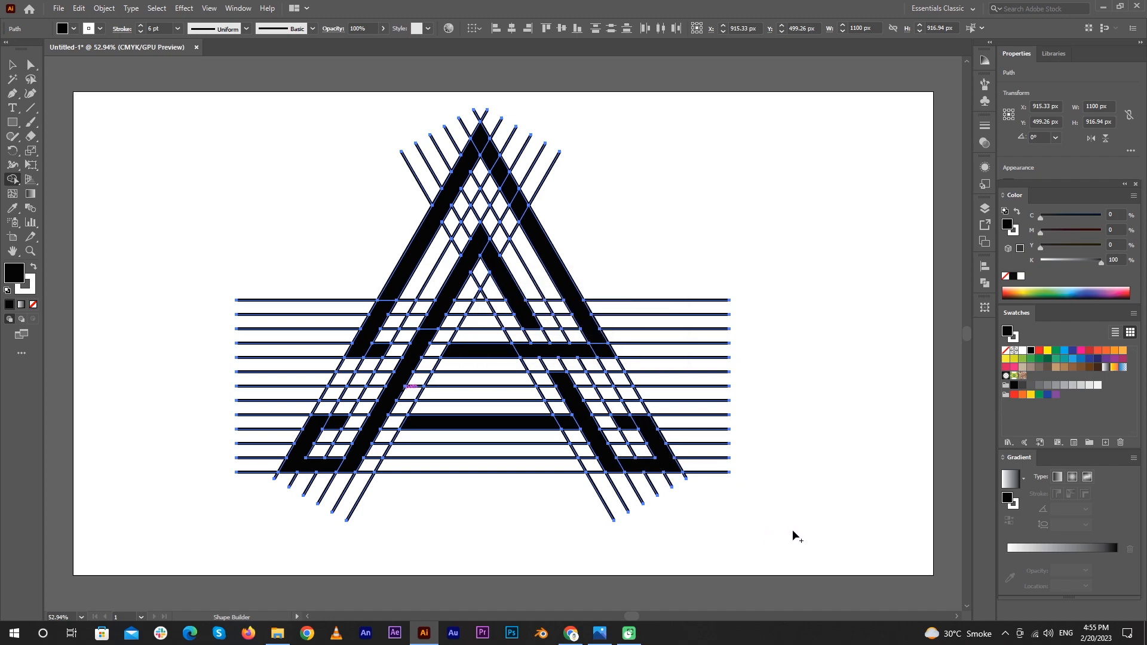
- Delete the leftover ends of the horizontal lines sticking out on the right side of the triangle
{"action": "key", "text": "v"}
{"action": "left_click", "coordinate": [830, 489]}
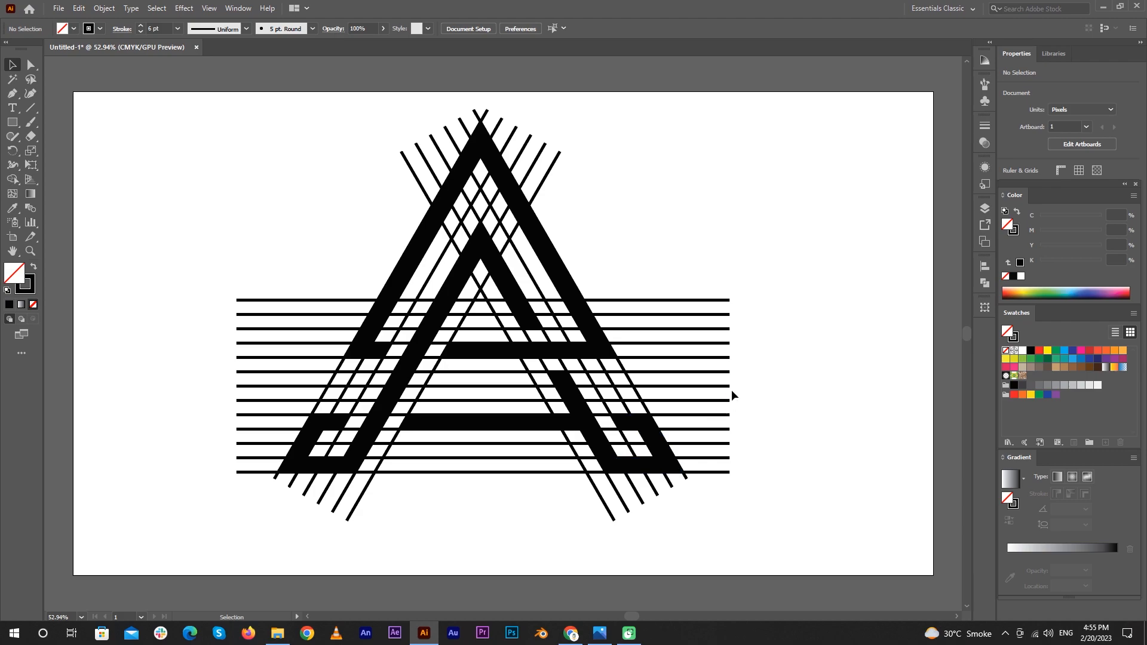
{"action": "left_click_drag", "start_coordinate": [663, 256], "coordinate": [835, 488]}
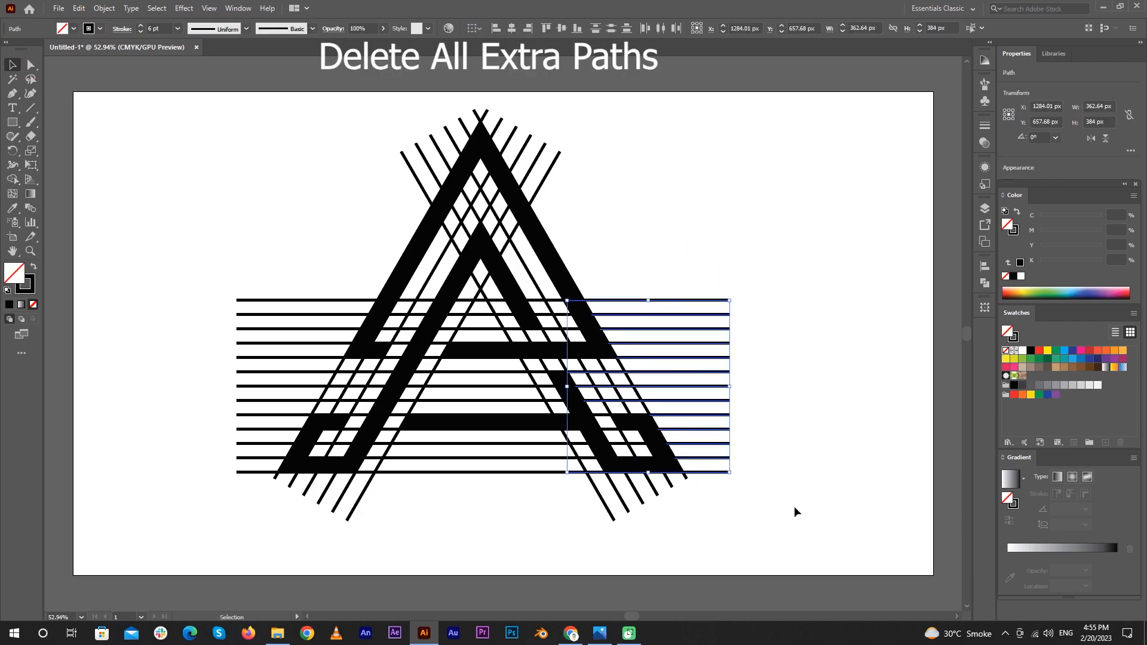
{"action": "key", "text": "Delete"}
- Delete all the leftover diagonal line ends sticking out around the triangle's apex
{"action": "left_click_drag", "start_coordinate": [593, 169], "coordinate": [516, 92]}
{"action": "key", "text": "Delete"}
{"action": "left_click_drag", "start_coordinate": [483, 89], "coordinate": [518, 121]}
{"action": "key", "text": "Delete"}
{"action": "left_click_drag", "start_coordinate": [461, 91], "coordinate": [478, 114]}
{"action": "key", "text": "Delete"}
{"action": "left_click_drag", "start_coordinate": [390, 90], "coordinate": [462, 141]}
{"action": "key", "text": "Delete"}
- Delete the leftover line ends to the left of the letter and below its base
{"action": "left_click_drag", "start_coordinate": [281, 256], "coordinate": [157, 466]}
{"action": "key", "text": "Delete"}
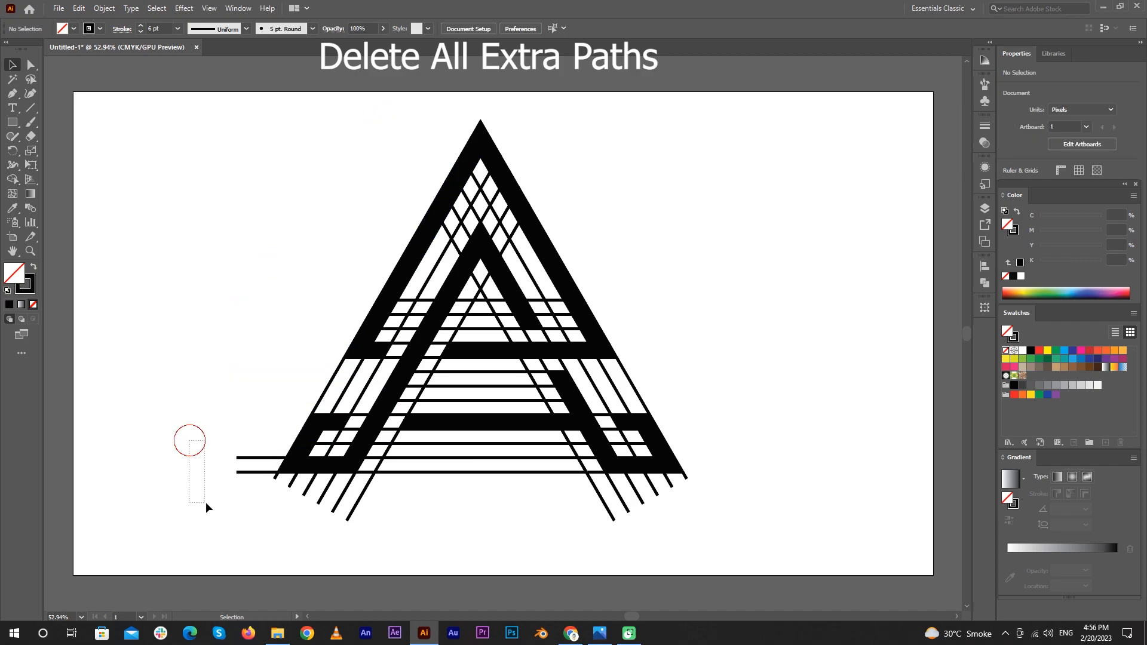
{"action": "left_click_drag", "start_coordinate": [751, 553], "coordinate": [83, 474]}
{"action": "key", "text": "Delete"}
{"action": "left_click_drag", "start_coordinate": [447, 537], "coordinate": [507, 450]}
{"action": "key", "text": "Delete"}
- Delete the extra paths around the lower-left hook, along the left arm, and between the outer triangle and the inner chevron
{"action": "left_click_drag", "start_coordinate": [314, 459], "coordinate": [319, 385]}
{"action": "key", "text": "Delete"}
{"action": "key", "text": "Delete"}
{"action": "key", "text": "Delete"}
{"action": "left_click_drag", "start_coordinate": [403, 273], "coordinate": [430, 321]}
{"action": "key", "text": "Delete"}
{"action": "key", "text": "Delete"}
{"action": "left_click_drag", "start_coordinate": [483, 194], "coordinate": [513, 245]}
{"action": "key", "text": "Delete"}
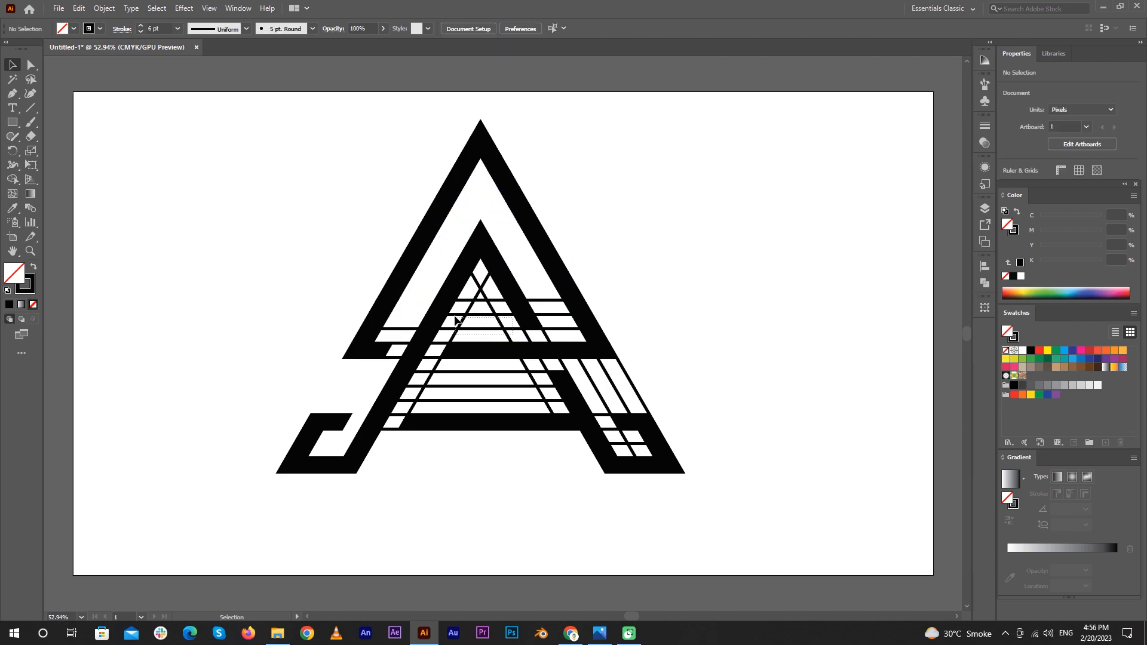
- Delete the remaining extra paths inside the inner chevron and above the upper crossbar
{"action": "left_click_drag", "start_coordinate": [457, 320], "coordinate": [456, 321]}
{"action": "key", "text": "Delete"}
{"action": "left_click_drag", "start_coordinate": [570, 295], "coordinate": [485, 336]}
{"action": "key", "text": "Delete"}
{"action": "key", "text": "Delete"}
{"action": "left_click_drag", "start_coordinate": [407, 323], "coordinate": [398, 346]}
{"action": "key", "text": "Delete"}
- Delete the extra paths between the two crossbars, beside the right leg, and inside the lower-right hook
{"action": "left_click_drag", "start_coordinate": [393, 353], "coordinate": [545, 402]}
{"action": "key", "text": "Delete"}
{"action": "key", "text": "Delete"}
{"action": "left_click_drag", "start_coordinate": [431, 351], "coordinate": [438, 360]}
{"action": "key", "text": "Delete"}
{"action": "left_click_drag", "start_coordinate": [550, 364], "coordinate": [624, 363]}
{"action": "key", "text": "Delete"}
{"action": "left_click_drag", "start_coordinate": [642, 447], "coordinate": [609, 431]}
{"action": "key", "text": "Delete"}
- Select all the black letter pieces and remove their stroke
{"action": "left_click", "coordinate": [538, 506]}
{"action": "mouse_move", "coordinate": [190, 92]}
{"action": "left_mouse_down"}
{"action": "mouse_move", "coordinate": [751, 539]}
{"action": "mouse_move", "coordinate": [274, 269]}
{"action": "mouse_move", "coordinate": [174, 94]}
{"action": "left_mouse_up"}
{"action": "left_click", "coordinate": [30, 291]}
{"action": "left_click", "coordinate": [33, 304]}
{"action": "left_click", "coordinate": [191, 384]}
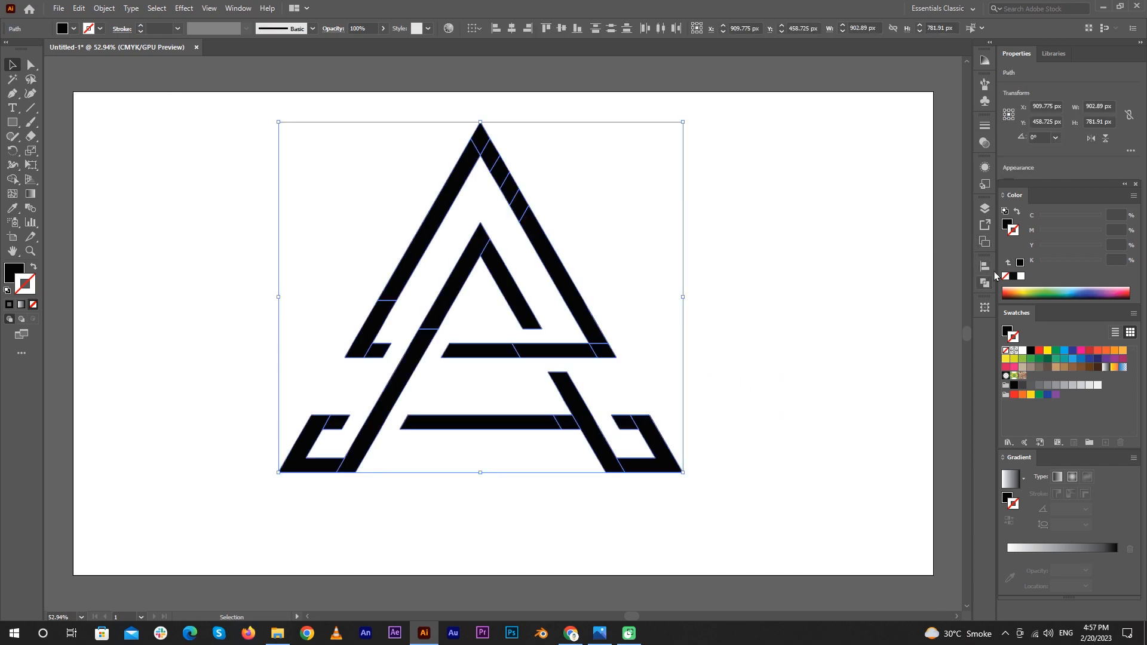
- Combine the letter pieces with the Pathfinder Merge operation and move the logo slightly down and right toward the artboard's centre
{"action": "left_click", "coordinate": [982, 285]}
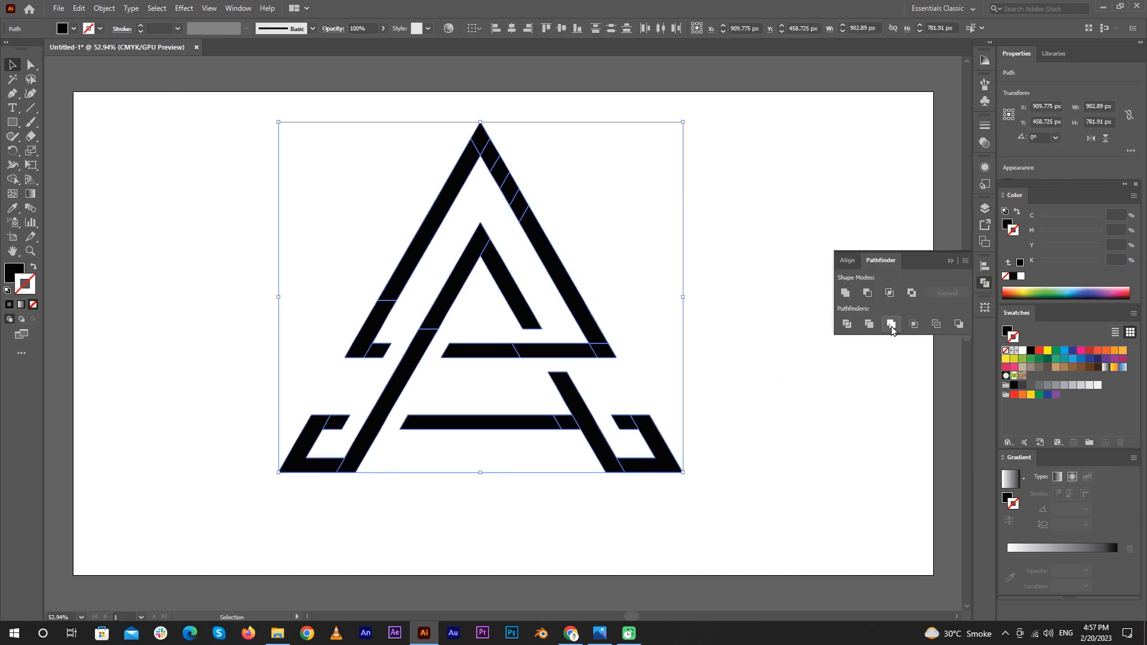
{"action": "left_click", "coordinate": [891, 330]}
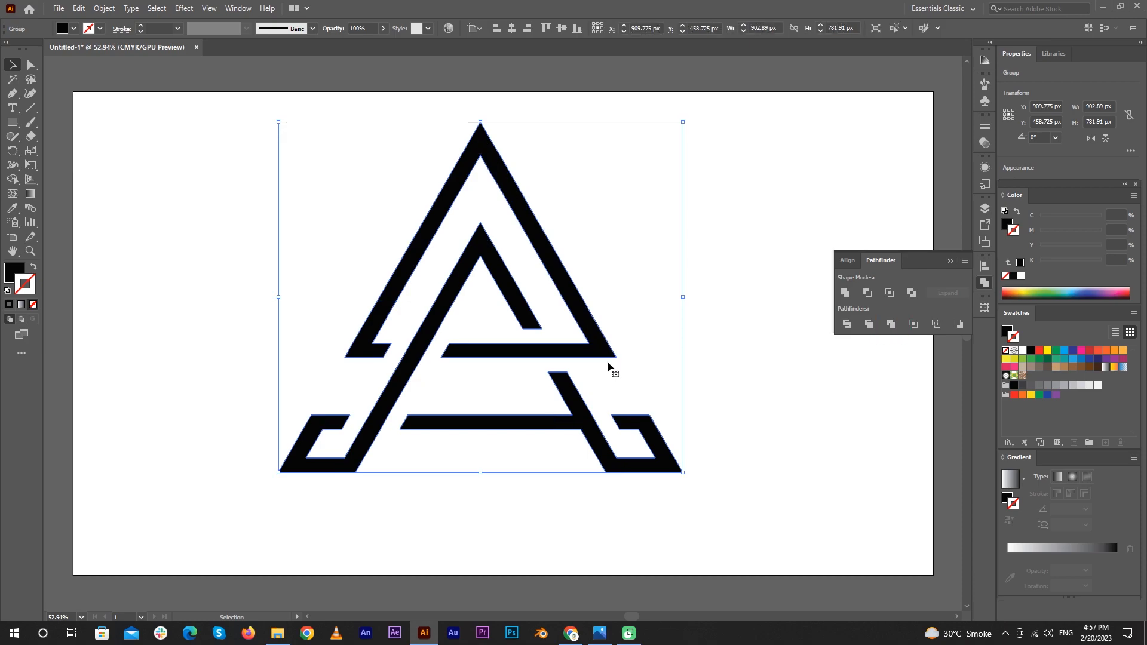
{"action": "left_click", "coordinate": [591, 385]}
{"action": "left_click", "coordinate": [584, 422]}
{"action": "mouse_move", "coordinate": [583, 423]}
{"action": "left_mouse_down"}
{"action": "mouse_move", "coordinate": [551, 422]}
{"action": "mouse_move", "coordinate": [580, 411]}
{"action": "left_mouse_up"}
{"action": "left_click", "coordinate": [950, 262]}
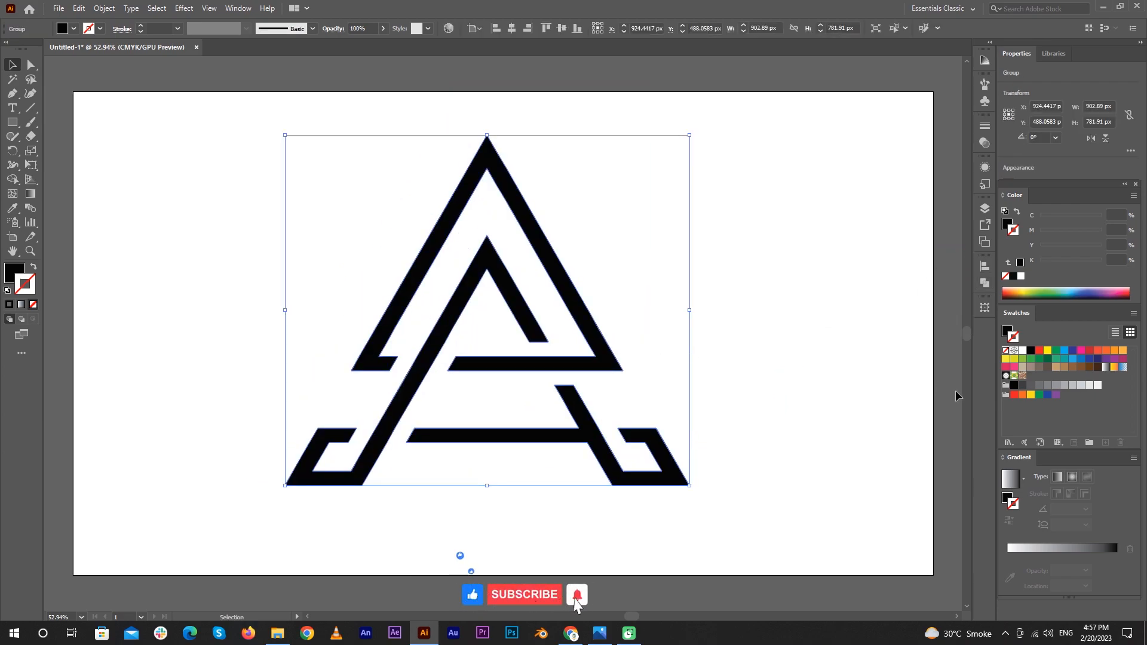
- Fill the logo with the yellow-to-orange-red gradient swatch and leave its stroke set to none
{"action": "left_click", "coordinate": [1114, 367]}
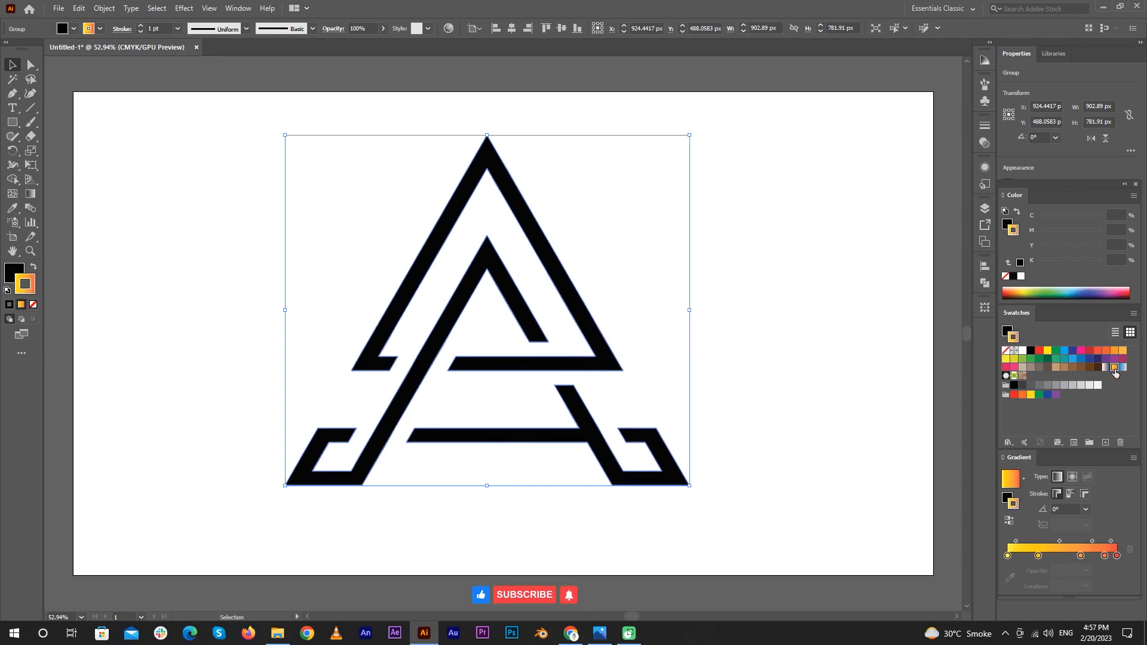
{"action": "key", "text": "slash"}
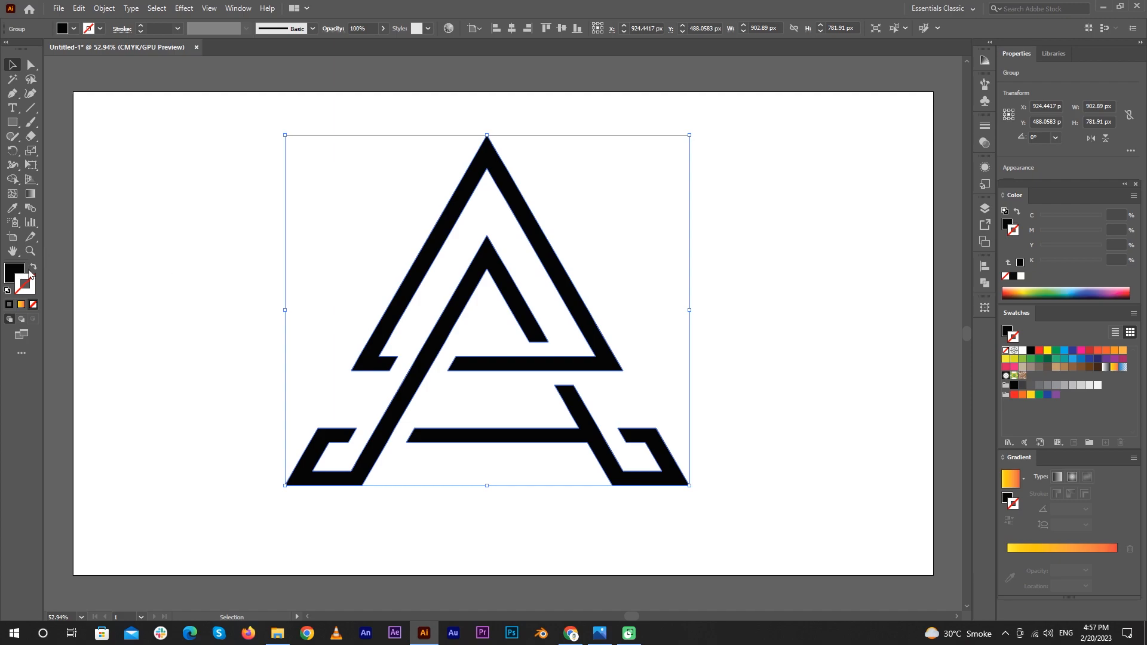
{"action": "left_click", "coordinate": [32, 268]}
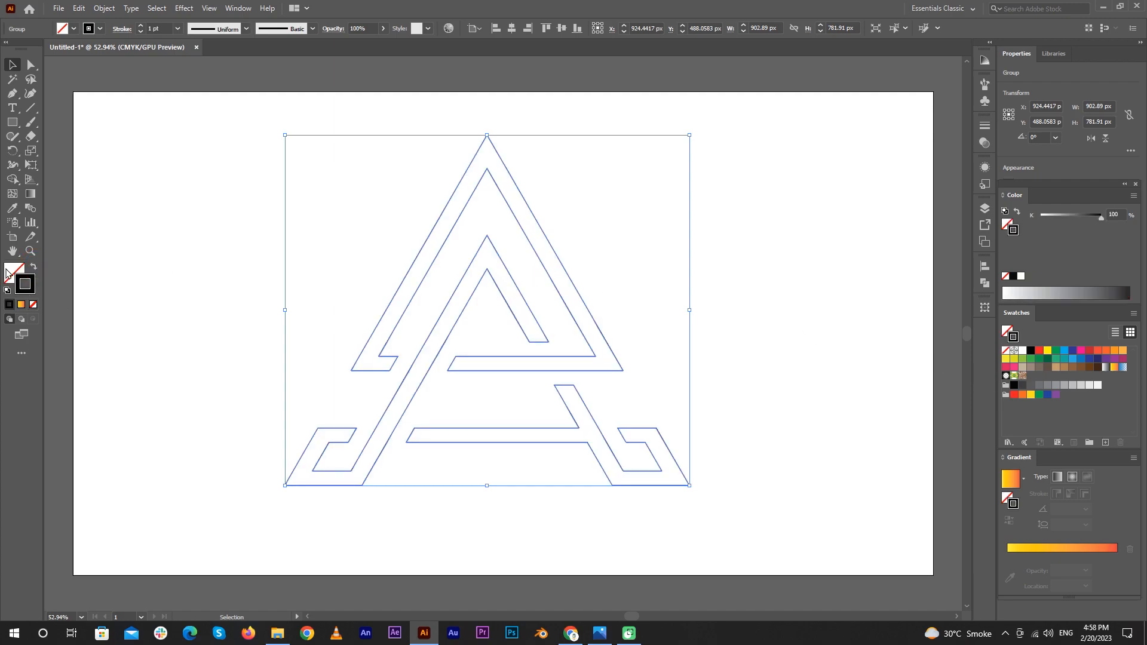
{"action": "left_click", "coordinate": [34, 304]}
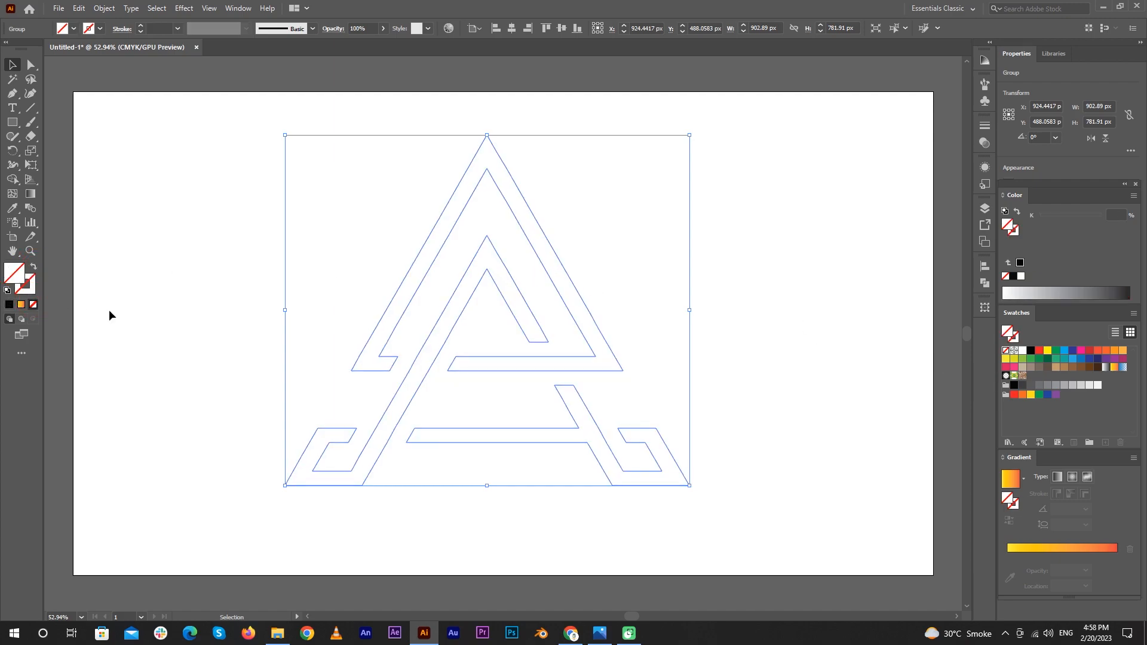
{"action": "left_click", "coordinate": [1115, 367]}
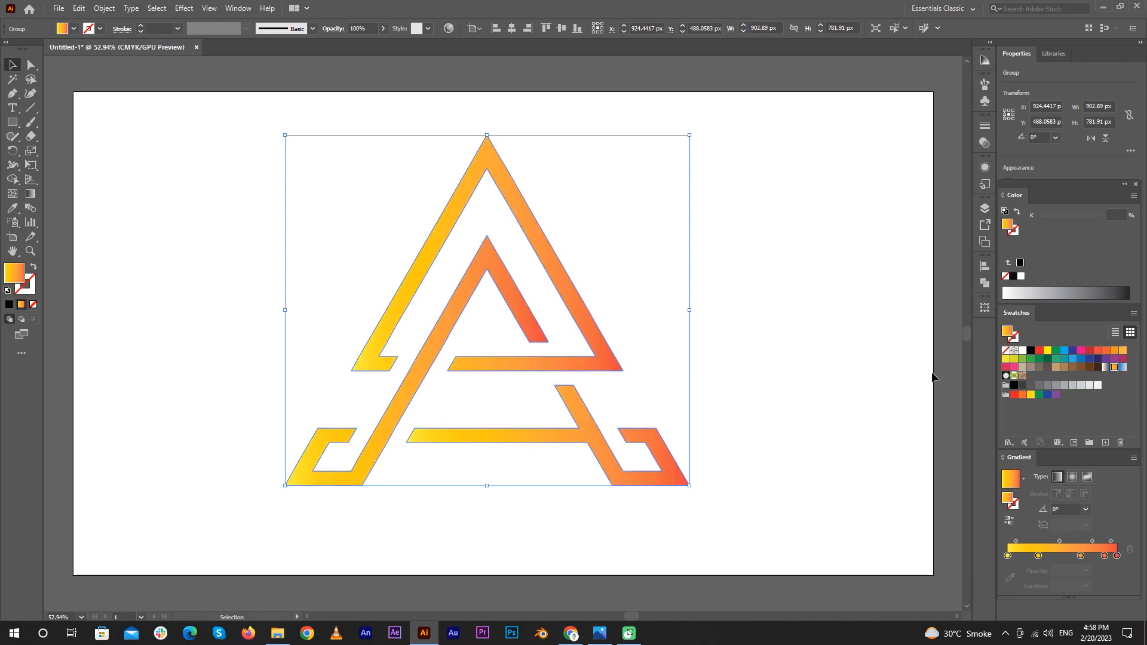
- Enlarge the gradient logo slightly in proportion and reposition it near the artboard's centre
{"action": "mouse_move", "coordinate": [693, 315]}
{"action": "left_mouse_down"}
{"action": "mouse_move", "coordinate": [739, 306]}
{"action": "mouse_move", "coordinate": [712, 310]}
{"action": "left_mouse_up"}
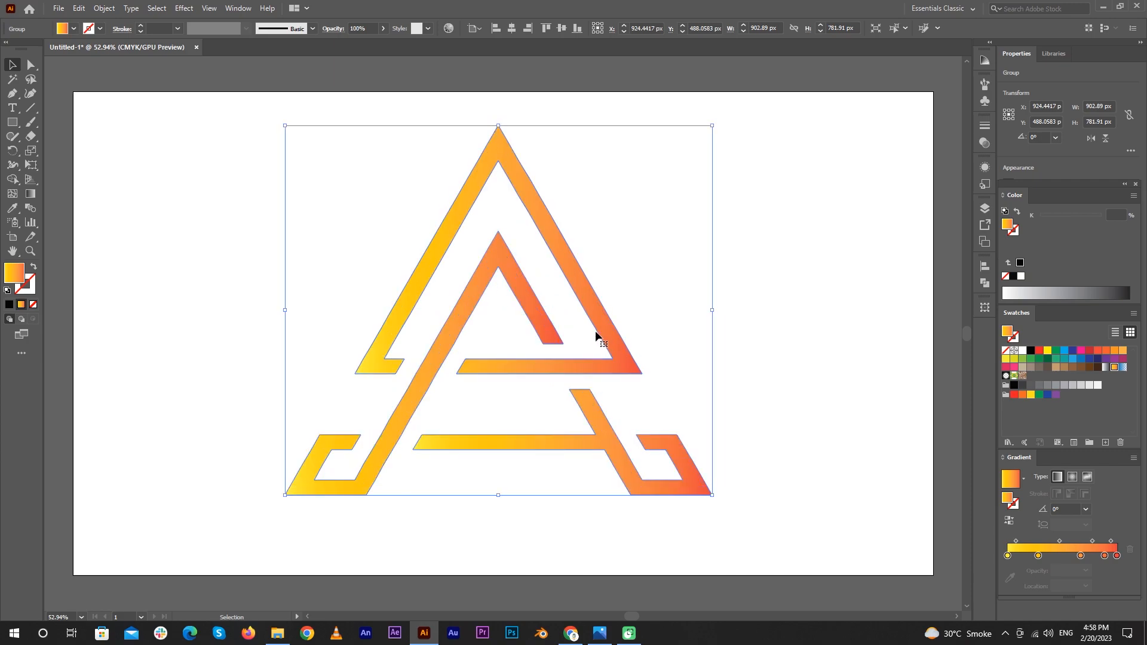
{"action": "left_click_drag", "start_coordinate": [602, 324], "coordinate": [588, 340]}
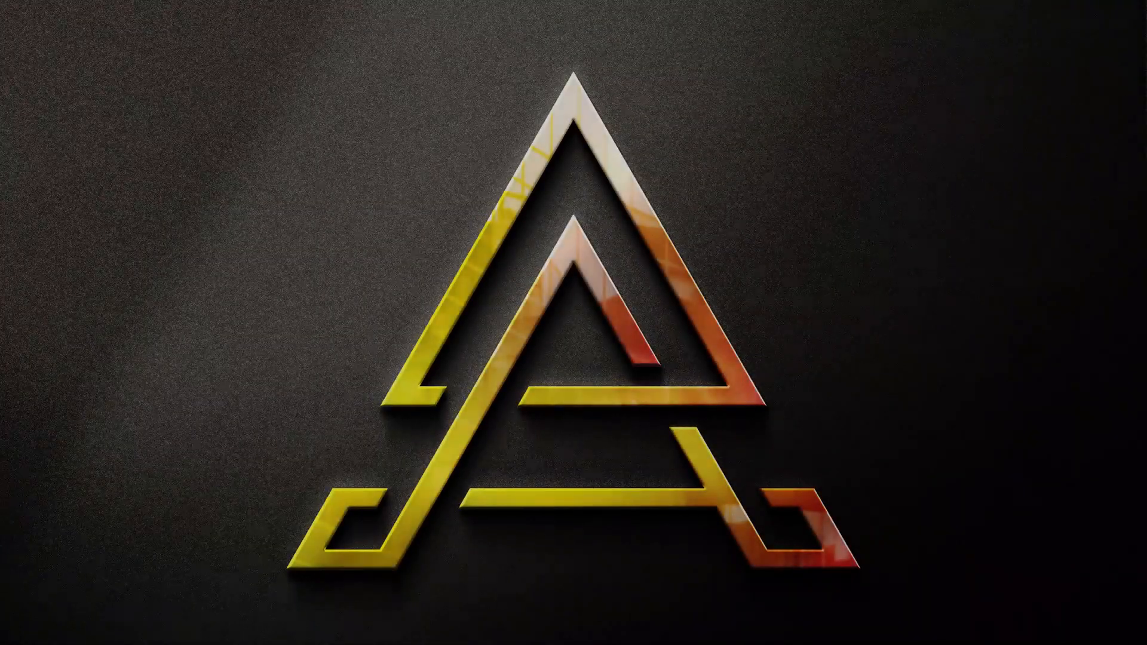